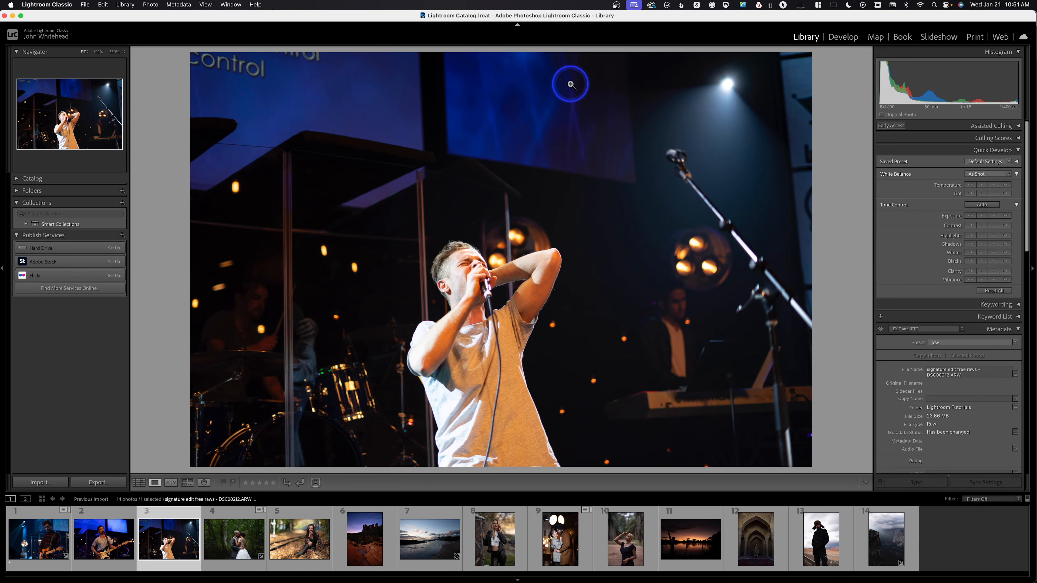
key(super+shift+i)
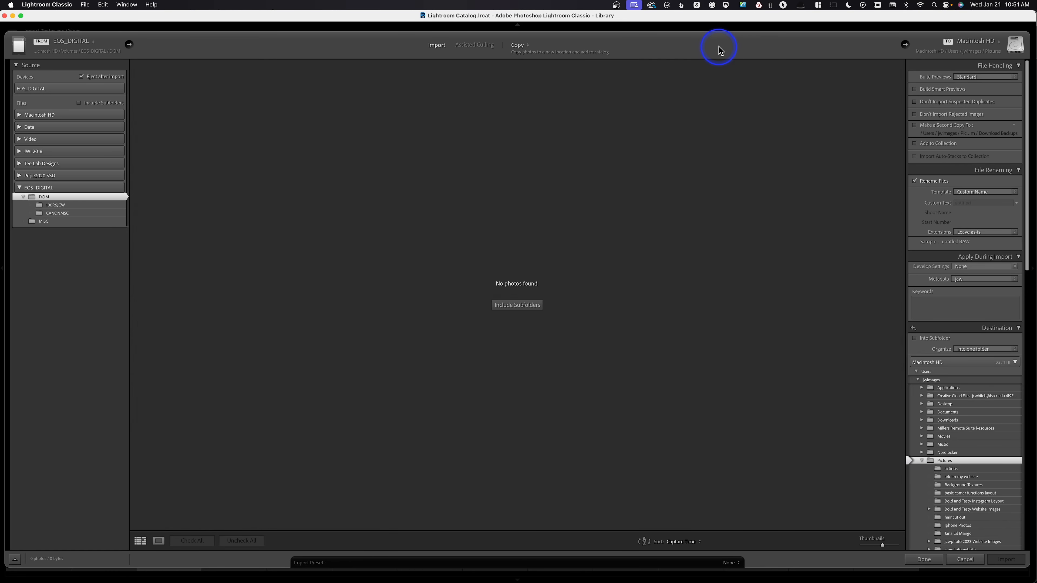
click(923, 560)
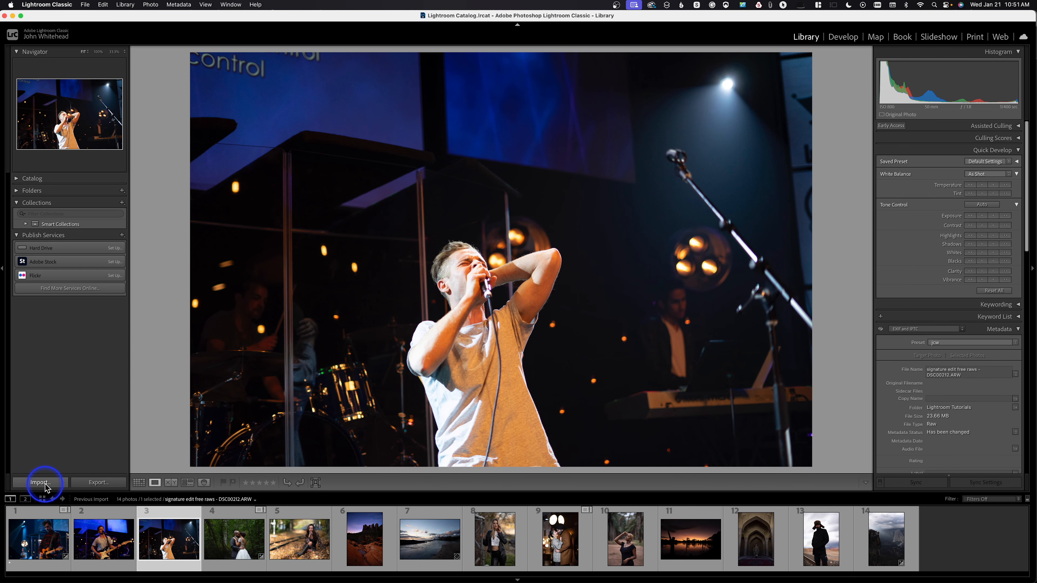
click(86, 5)
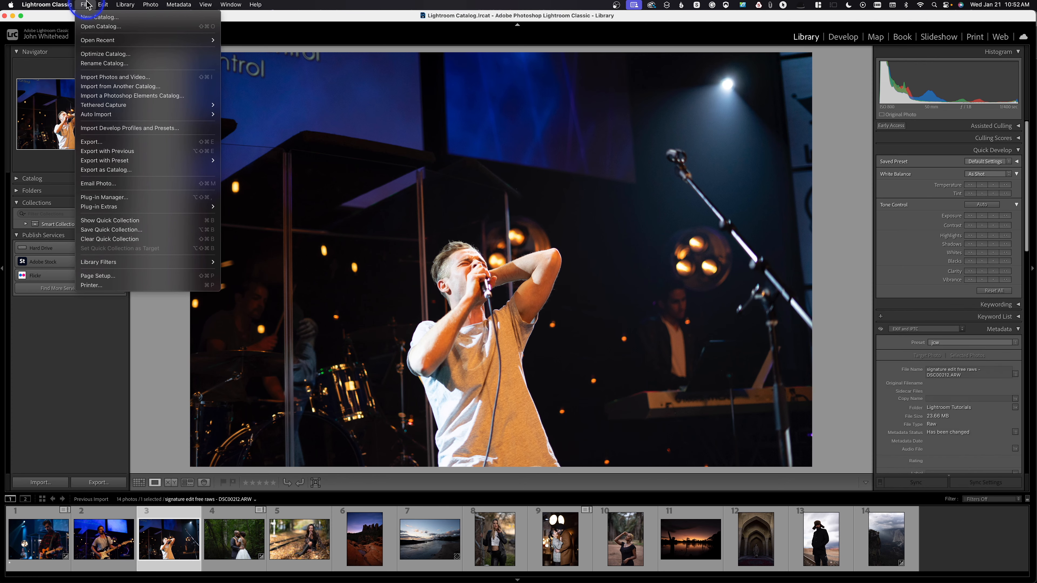
click(89, 79)
click(69, 408)
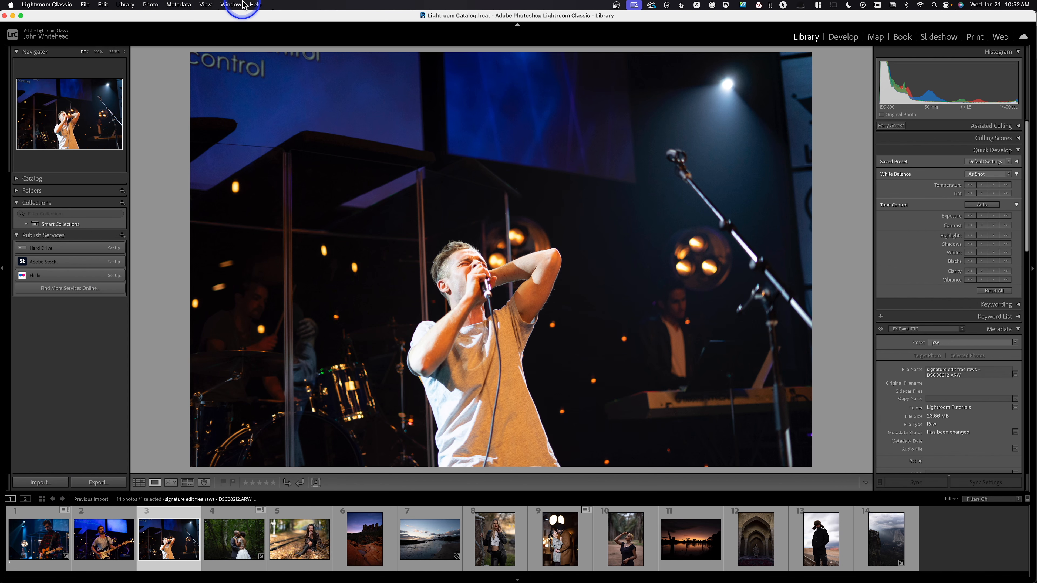
Start a photo import and choose the 100R6JCW folder on the EOS_DIGITAL card as the source.
click(41, 482)
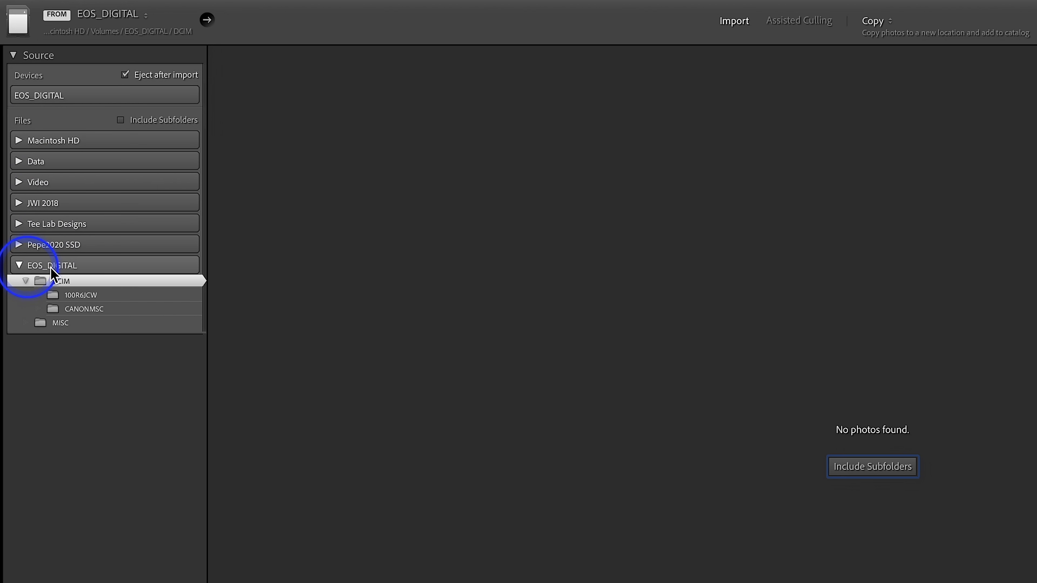
click(64, 264)
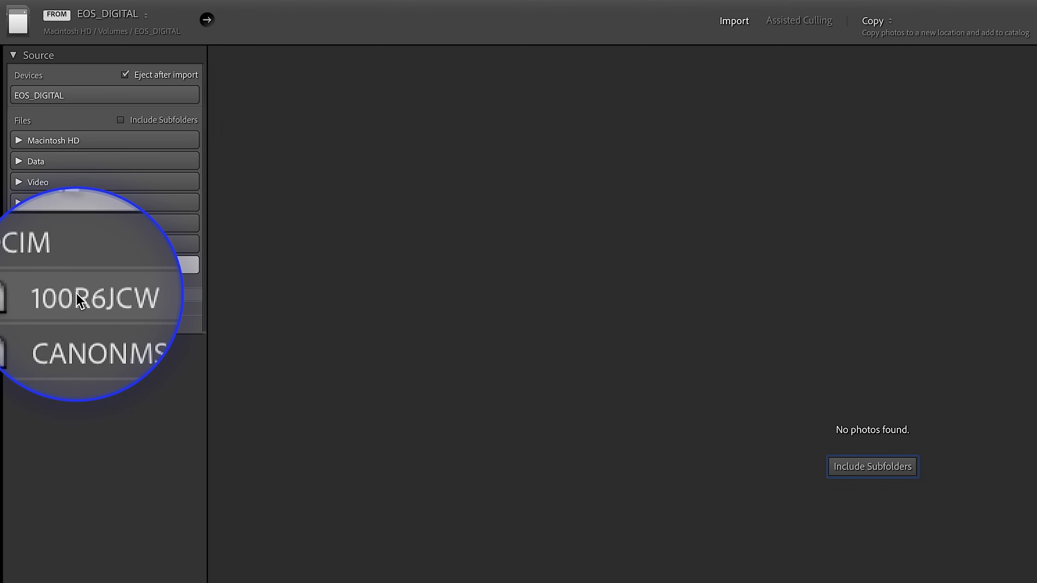
click(79, 296)
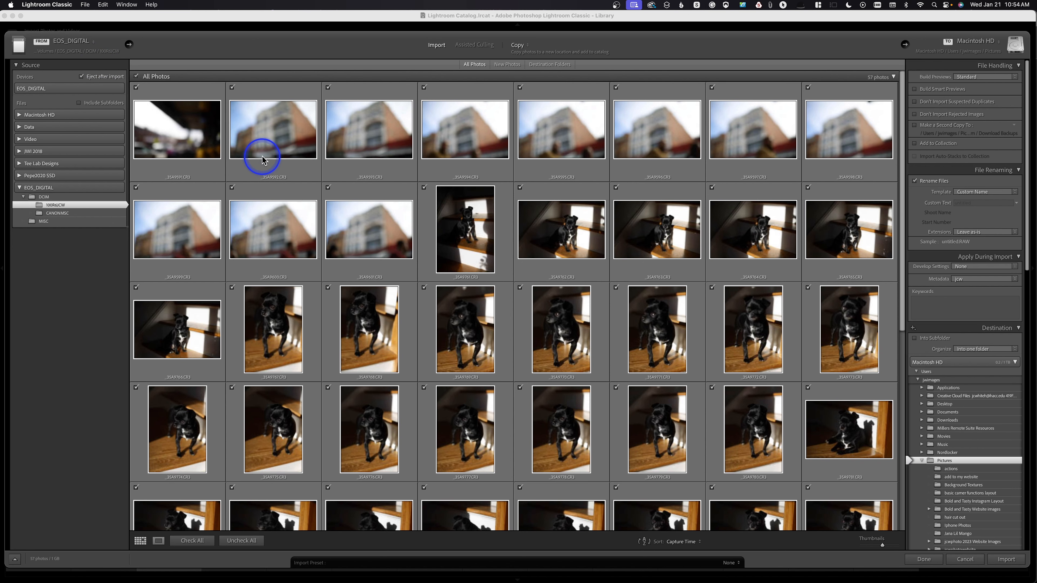
Look through all the thumbnails in the card folder and preview the first photo enlarged before returning to the grid.
scroll(263, 159, down, 3)
scroll(262, 160, down, 5)
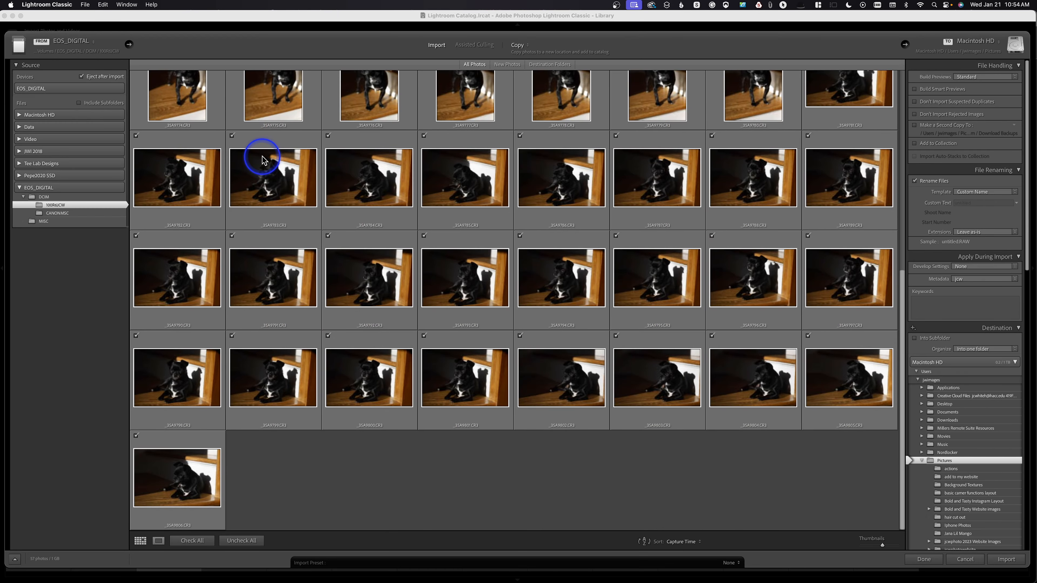
scroll(263, 159, up, 3)
scroll(263, 159, up, 3)
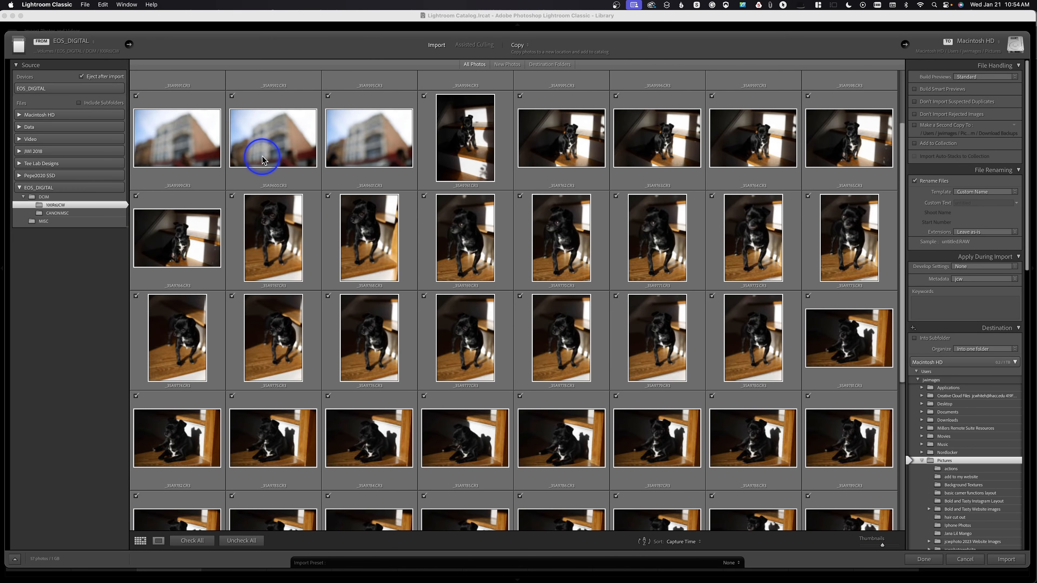
scroll(262, 160, up, 3)
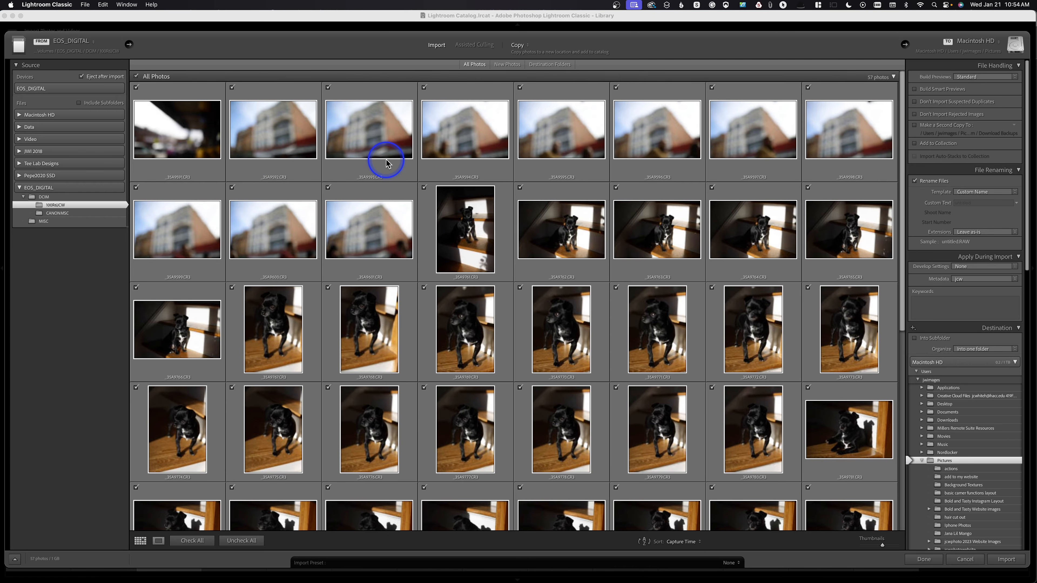
click(158, 540)
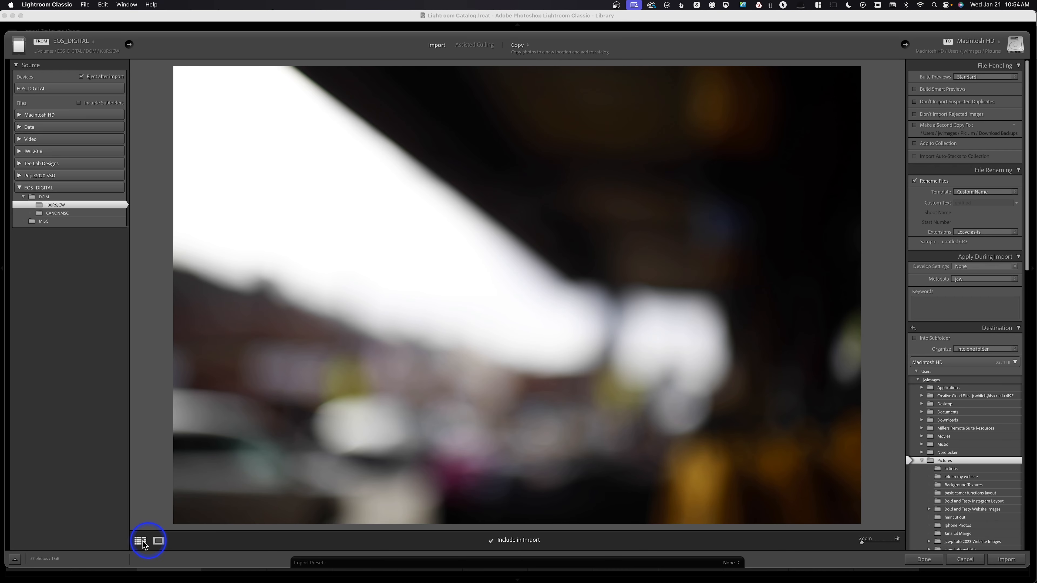
click(142, 544)
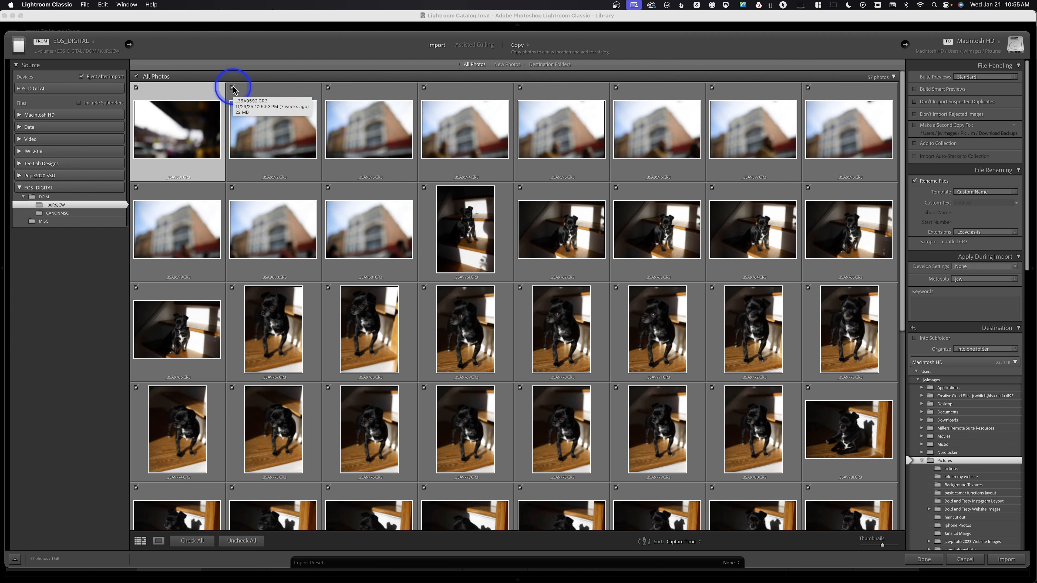
Exclude all photos from the import, then include only one building photo in the second row and the dog photo _3SA9762.CR3.
click(242, 540)
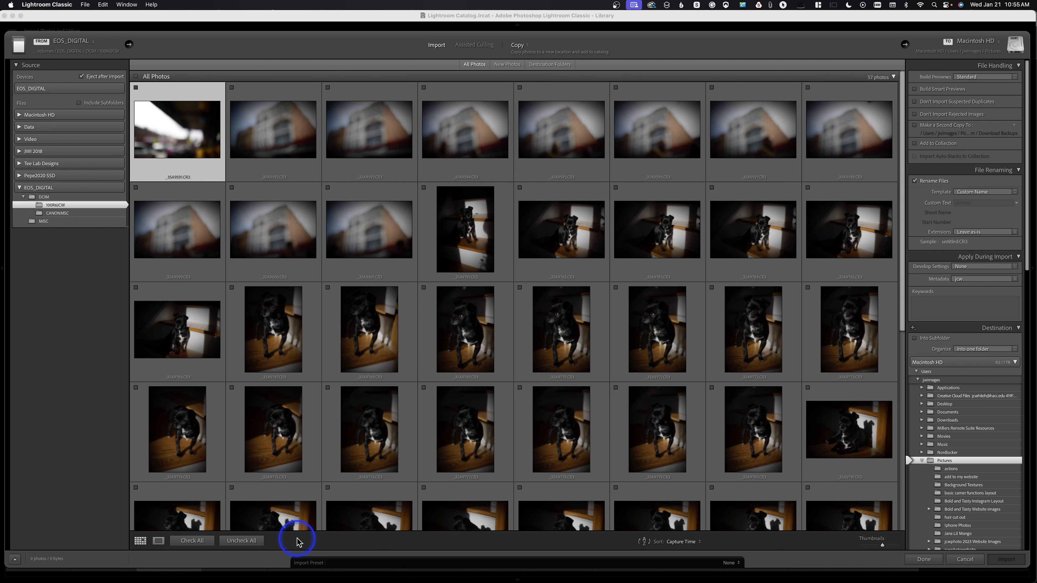
click(203, 543)
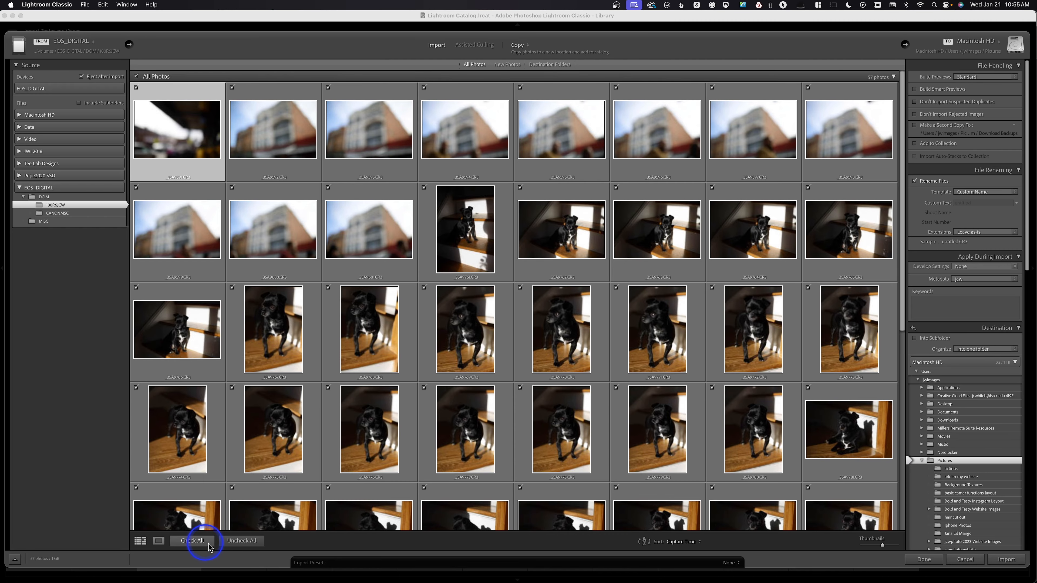
click(237, 542)
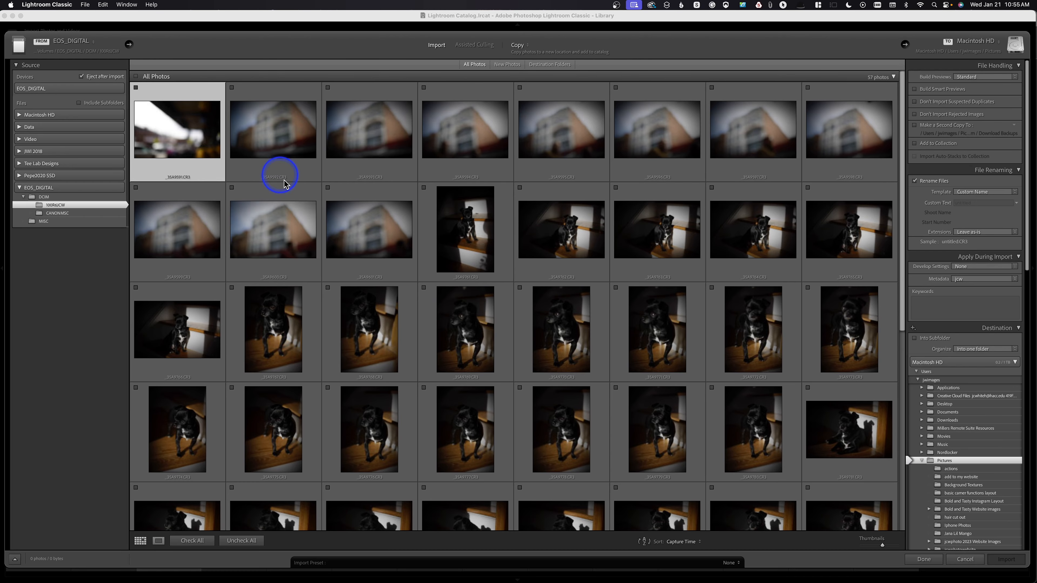
click(232, 188)
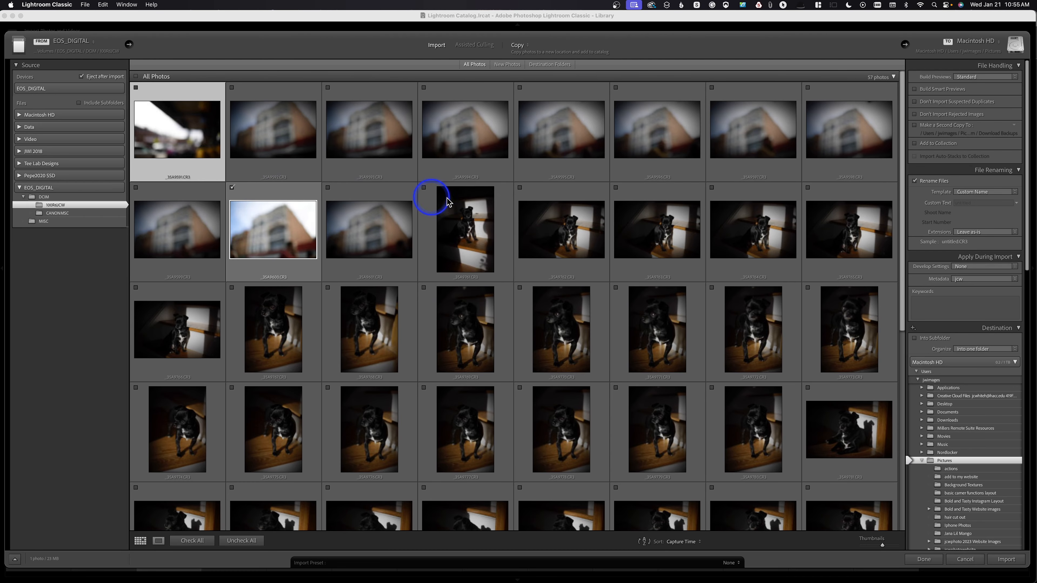
click(520, 188)
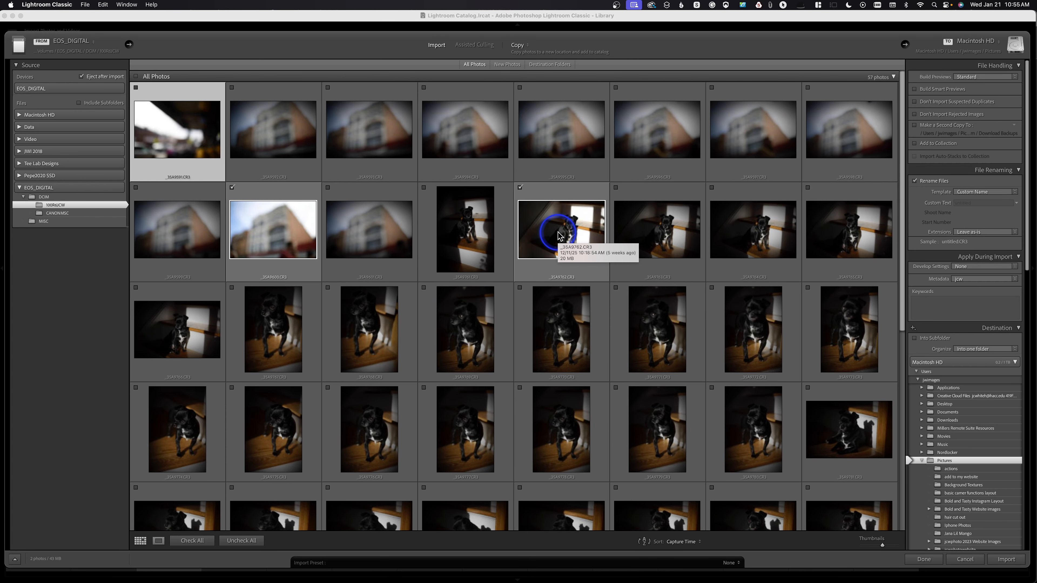
Include the continuous range of dog photos from _3SA9763.CR3 through the end of the last full row in the import.
click(650, 225)
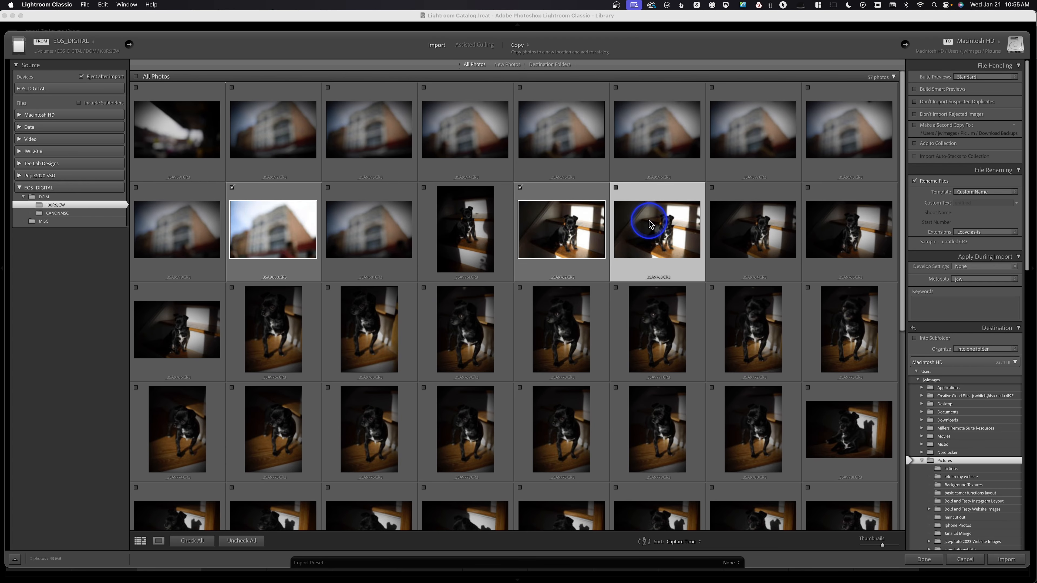
scroll(740, 465, down, 5)
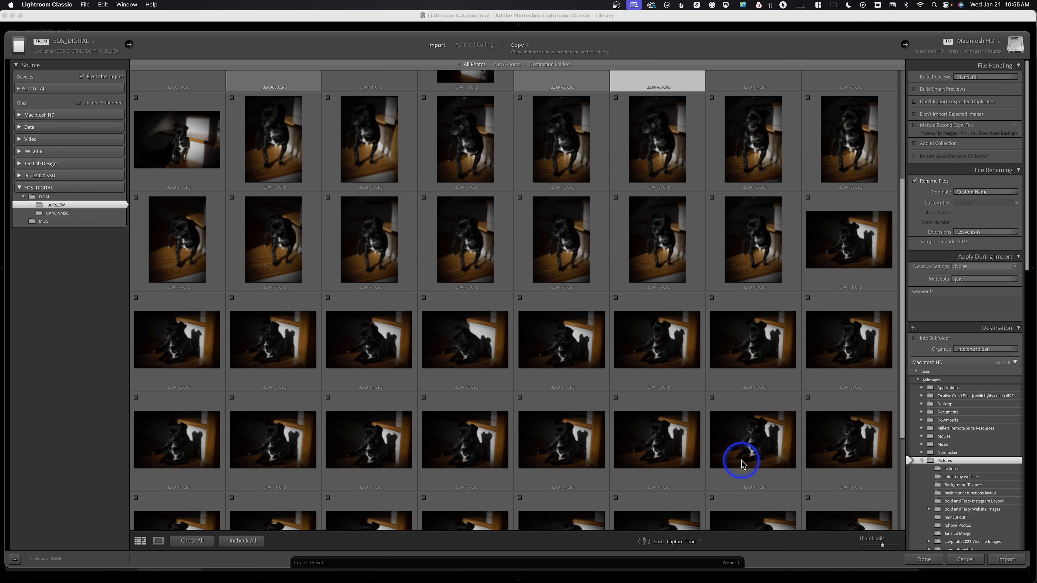
shift+click(839, 519)
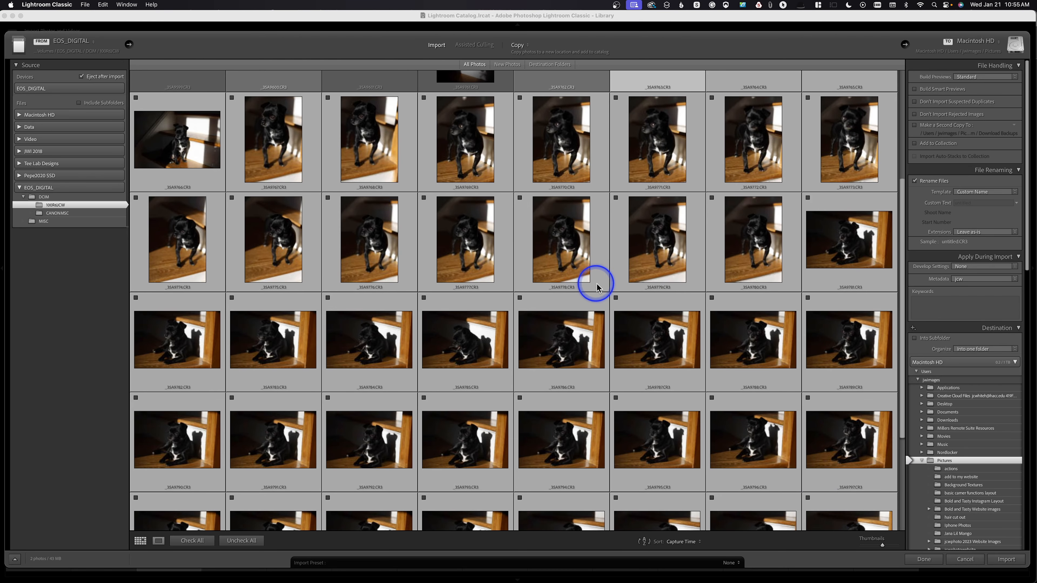
click(616, 298)
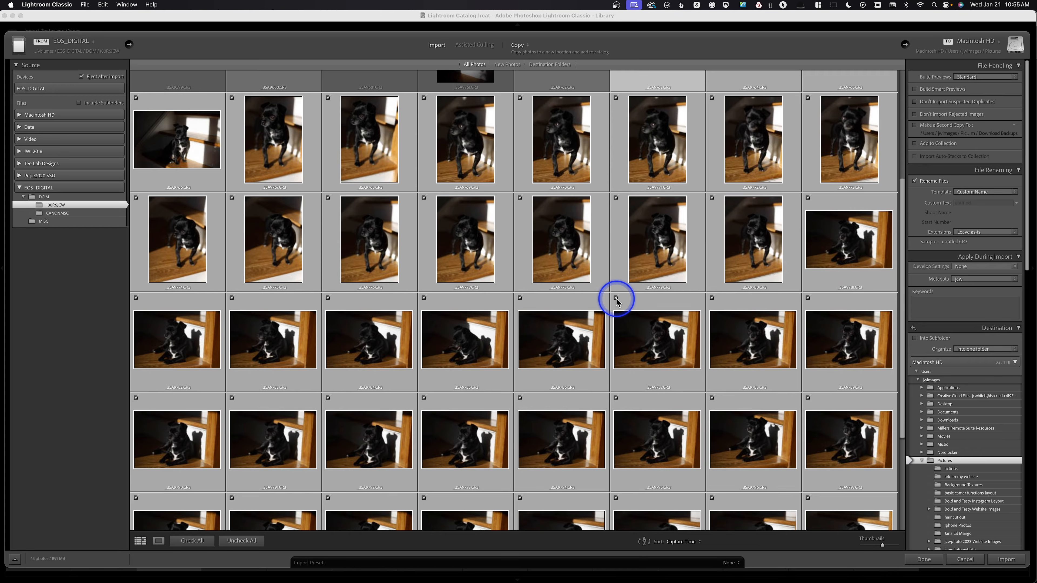
scroll(616, 301, up, 5)
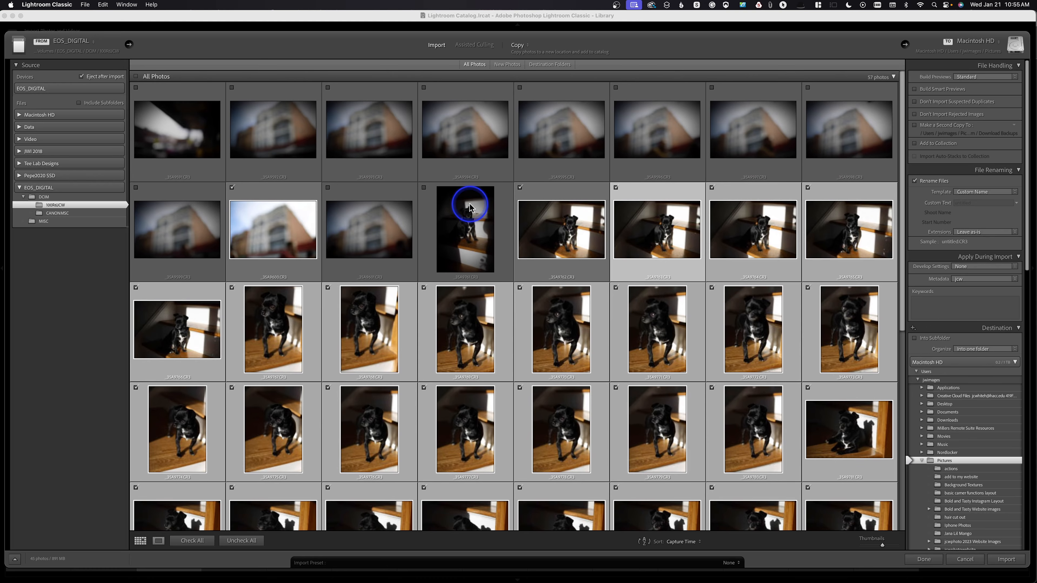
Select the non-adjacent building photos _3SA9592, _3SA9594, _3SA9596 and _3SA9598 and include them together in the import.
click(262, 129)
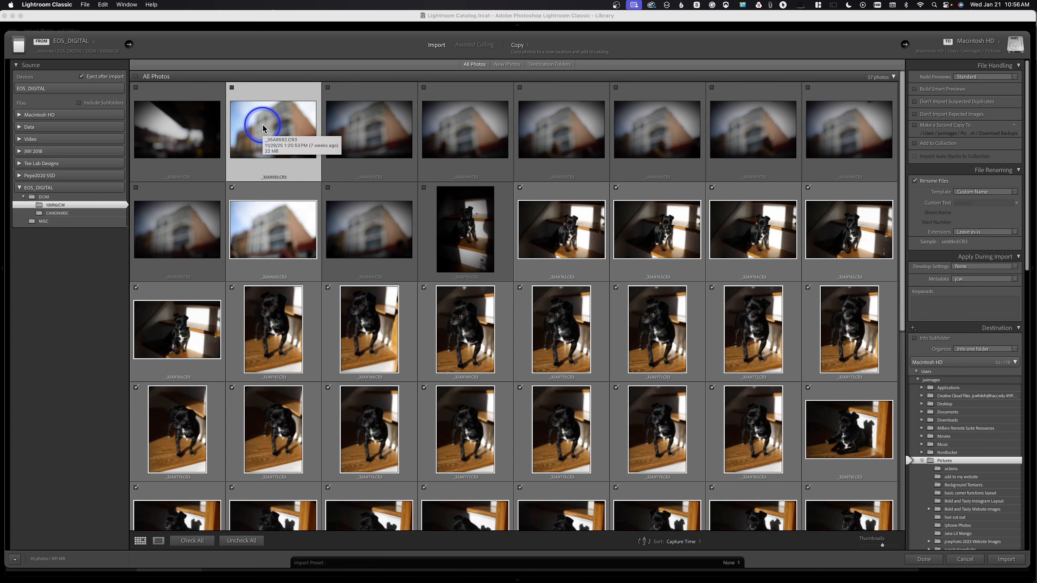
super+click(475, 132)
super+click(648, 131)
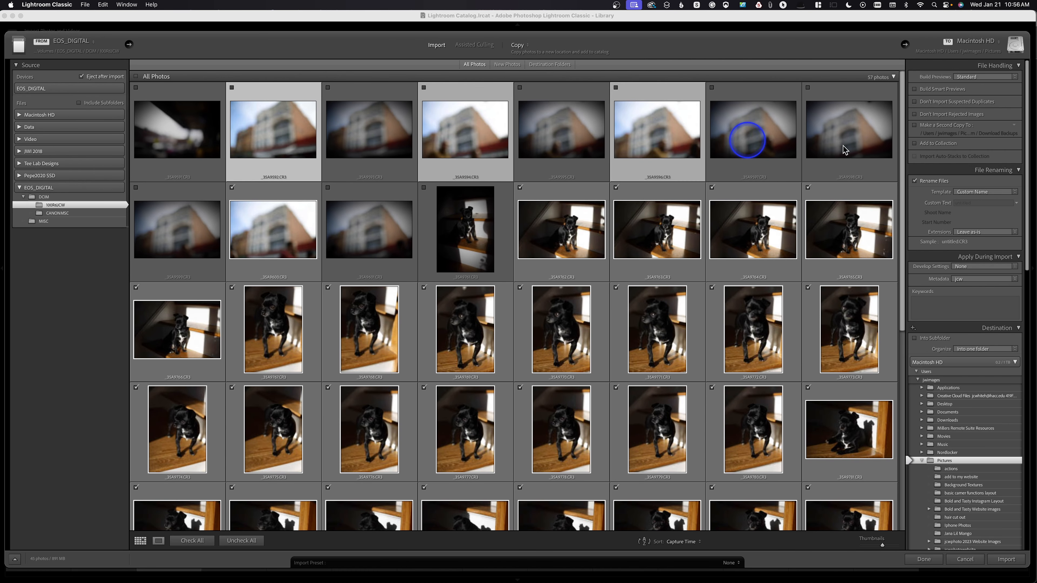
click(807, 88)
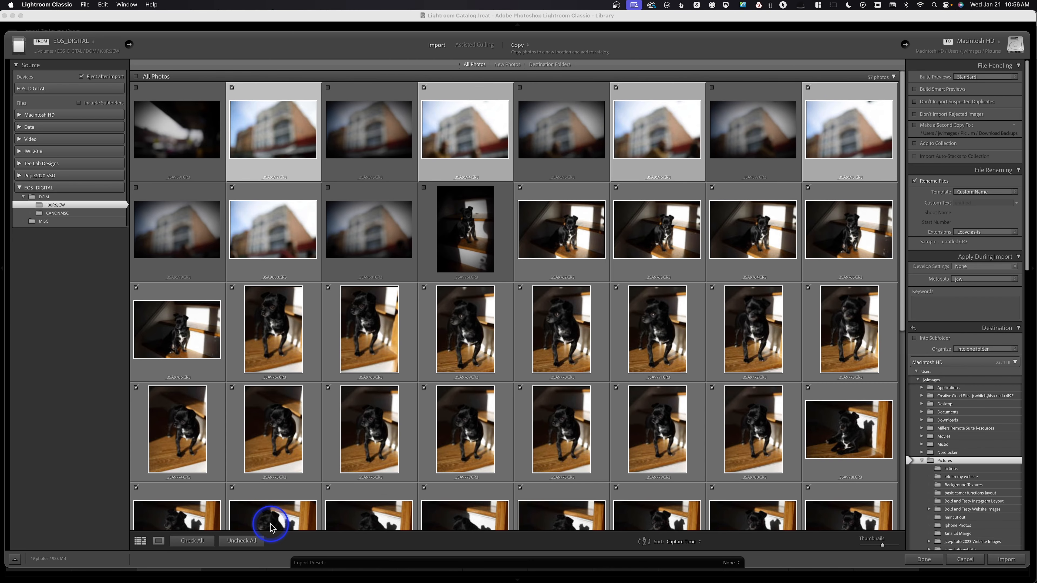
Clear the individual import choices and include every photo in the folder.
click(232, 541)
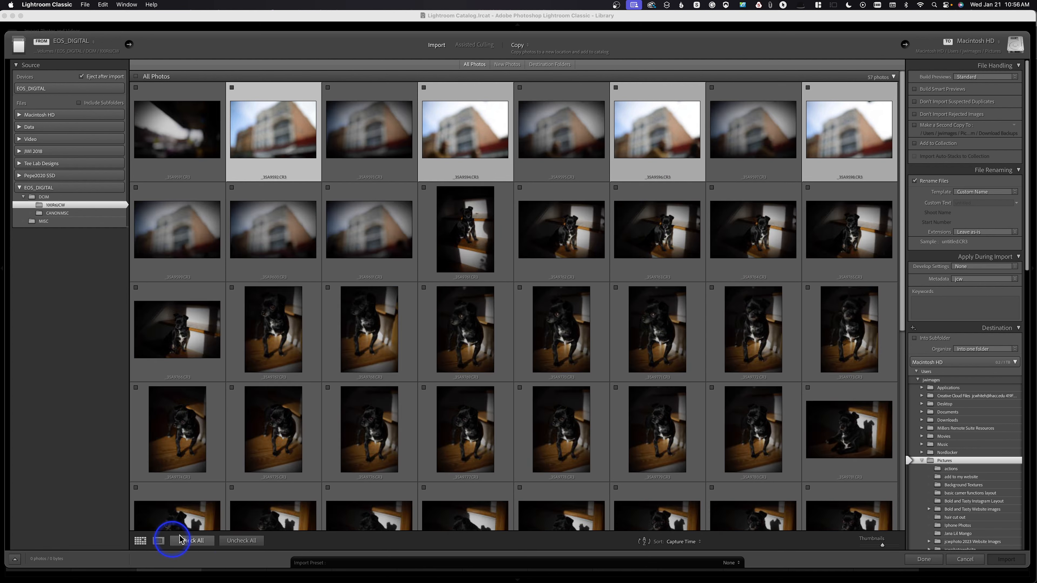
click(192, 541)
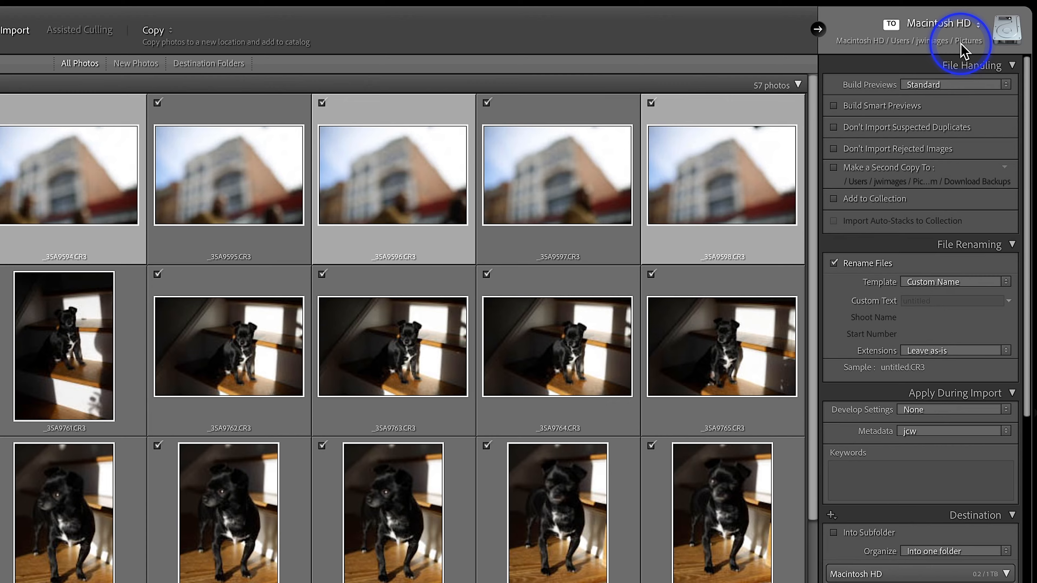
Set the import destination to the external drive Pepe2020 SSD.
click(916, 35)
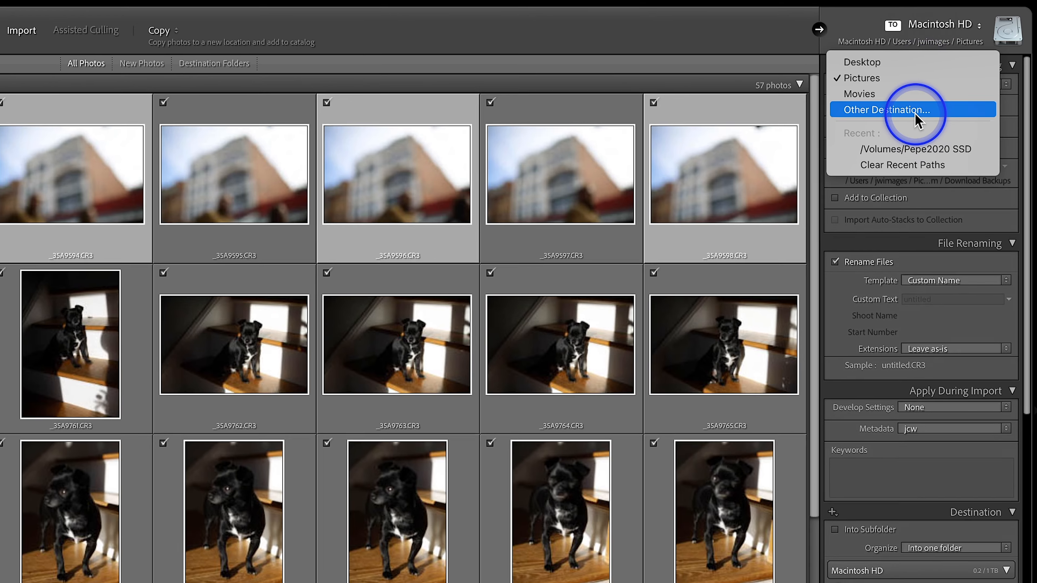
click(914, 111)
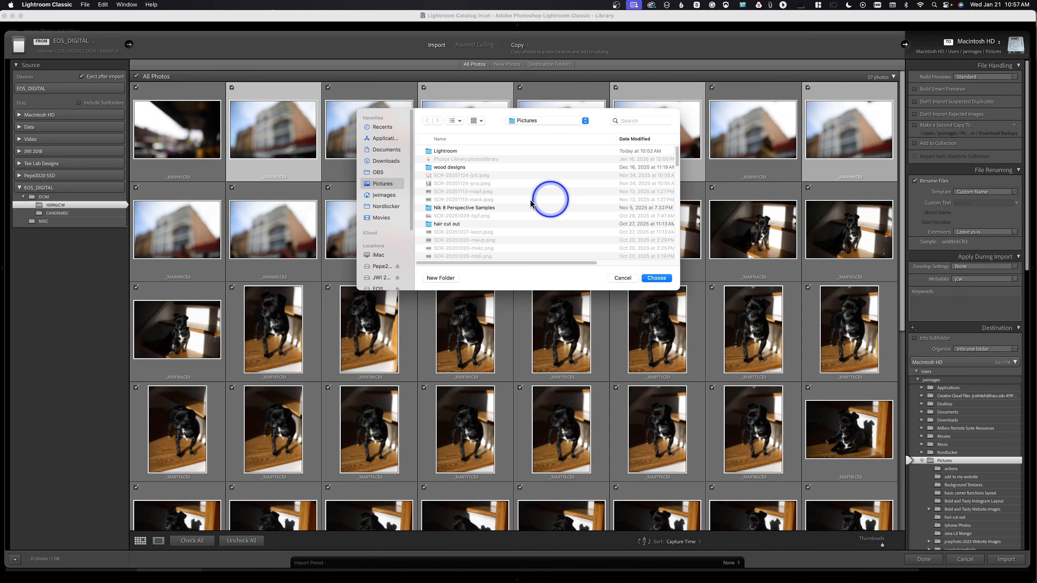
click(383, 266)
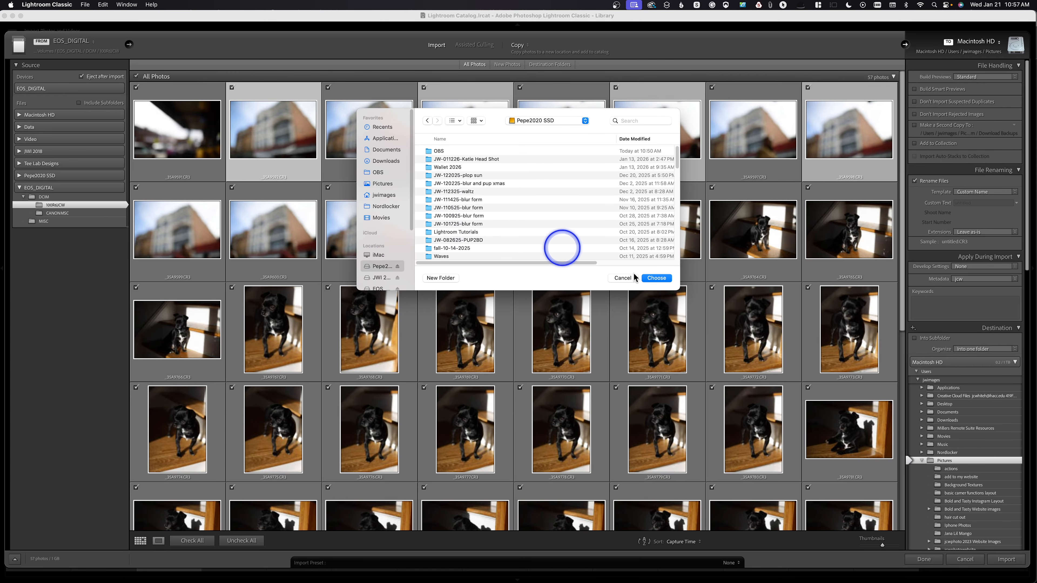
click(657, 278)
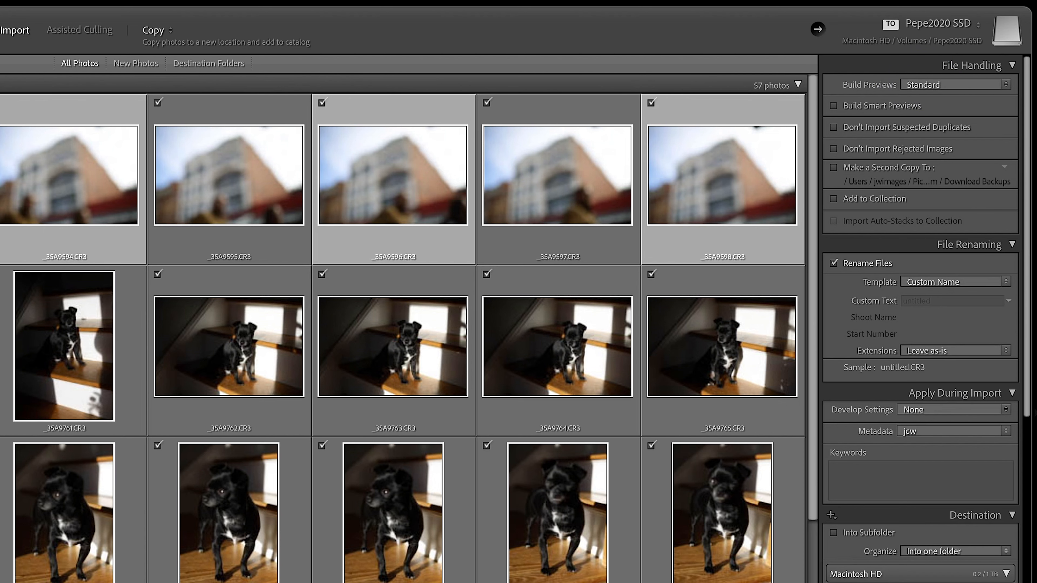
Preview the selected building photo enlarged, return to the grid, and set Build Previews to Standard.
key(e)
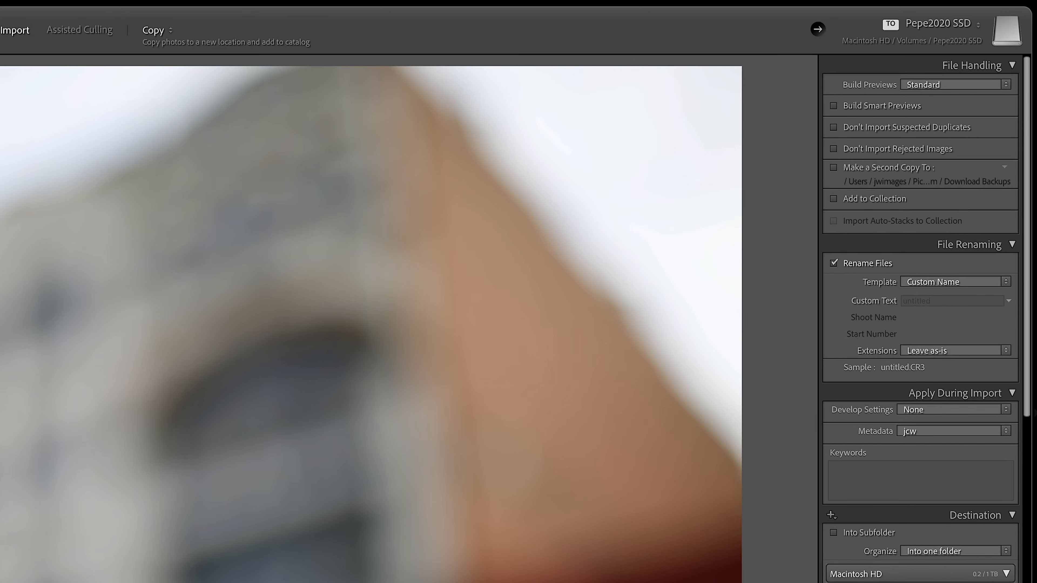
key(g)
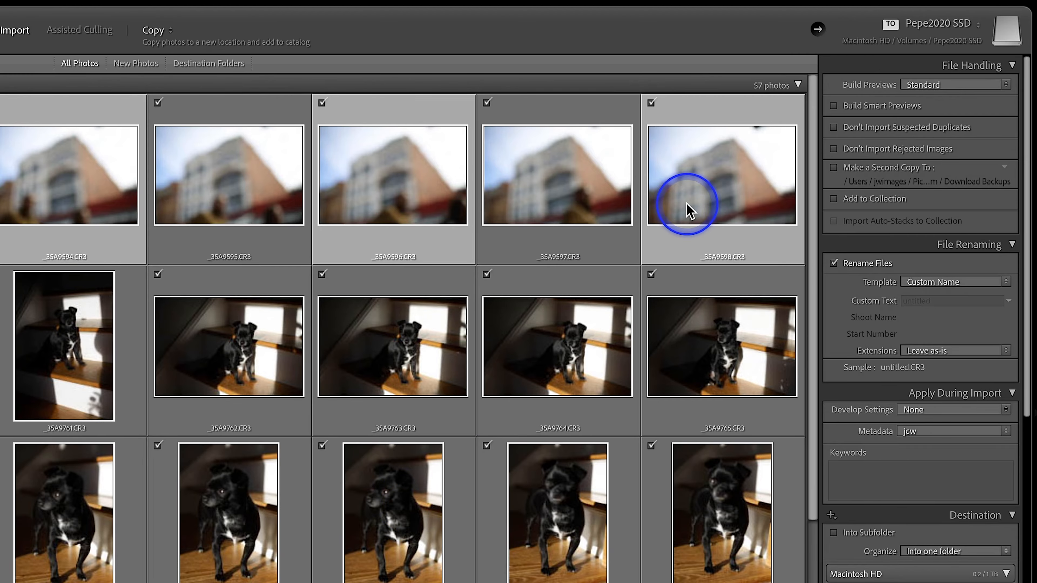
click(938, 84)
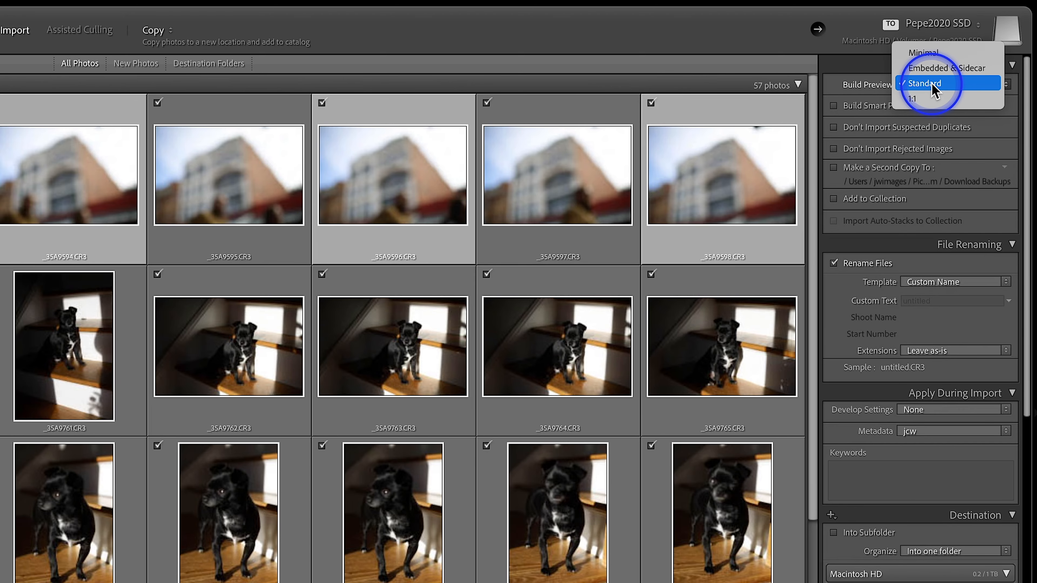
click(934, 91)
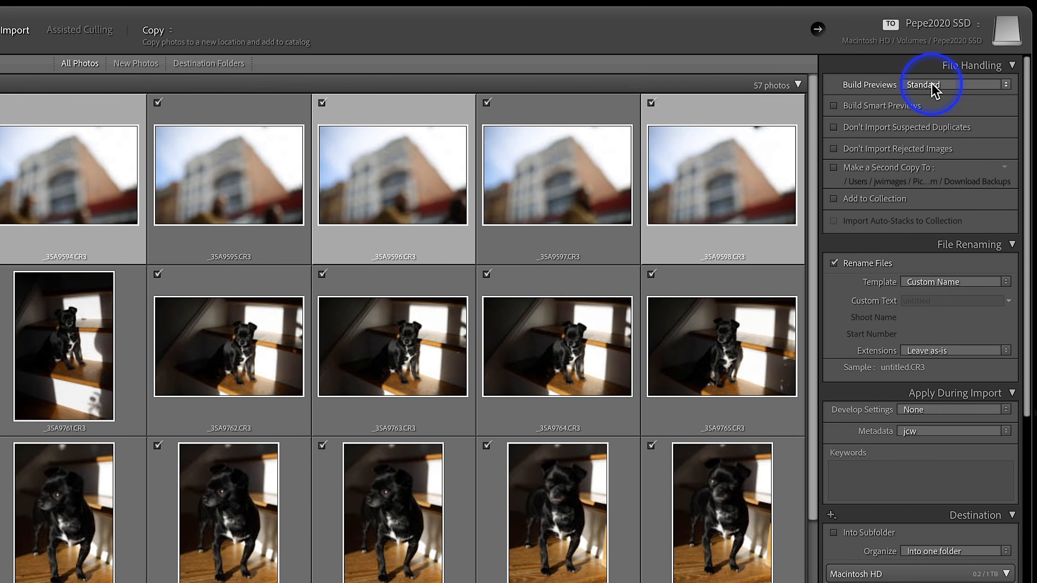
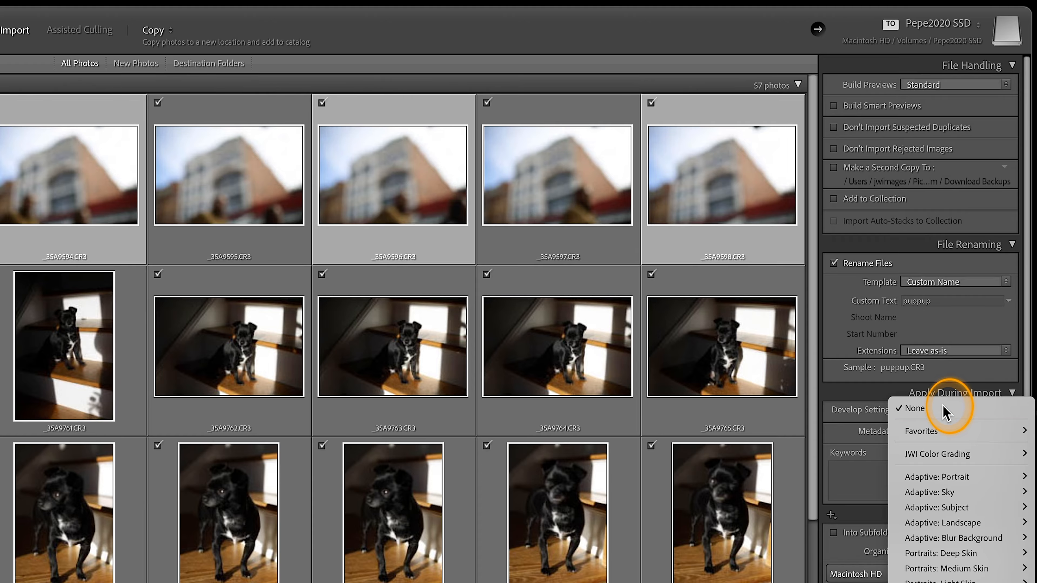
Keep Develop Settings at None and examine the fields of a new metadata preset based on jcw without creating it.
click(946, 408)
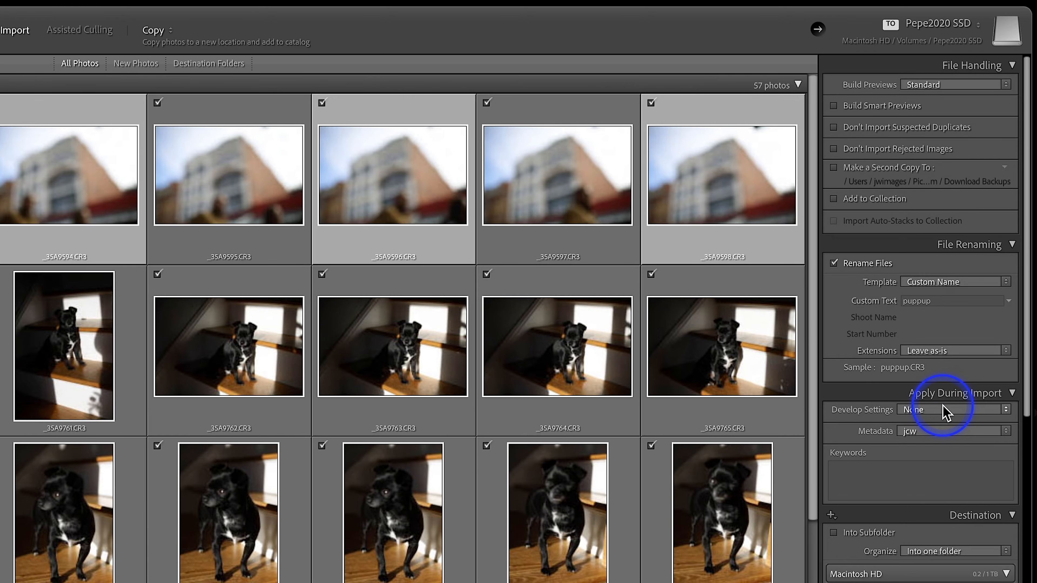
click(952, 436)
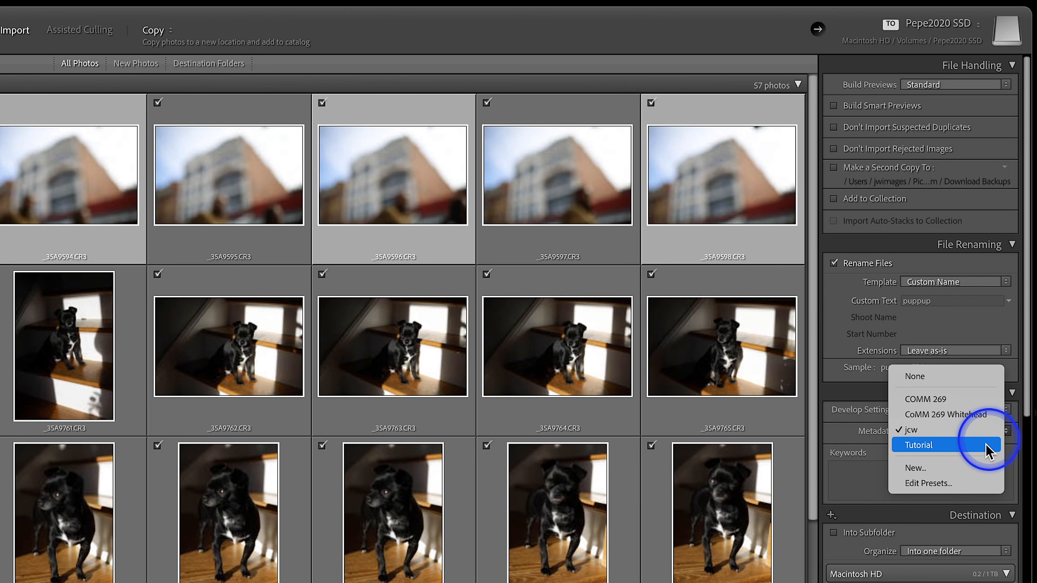
click(975, 473)
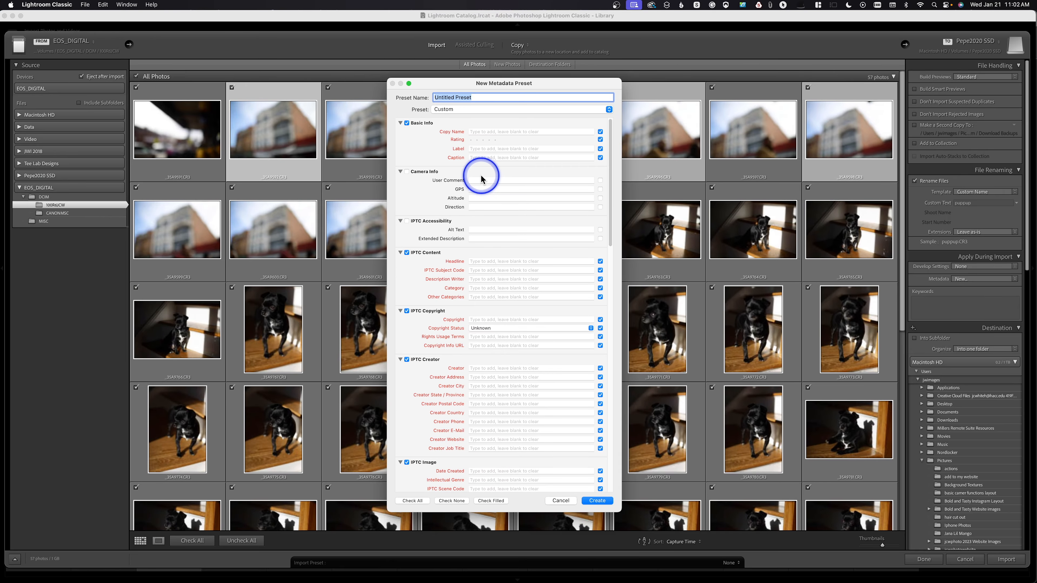
click(481, 110)
click(479, 141)
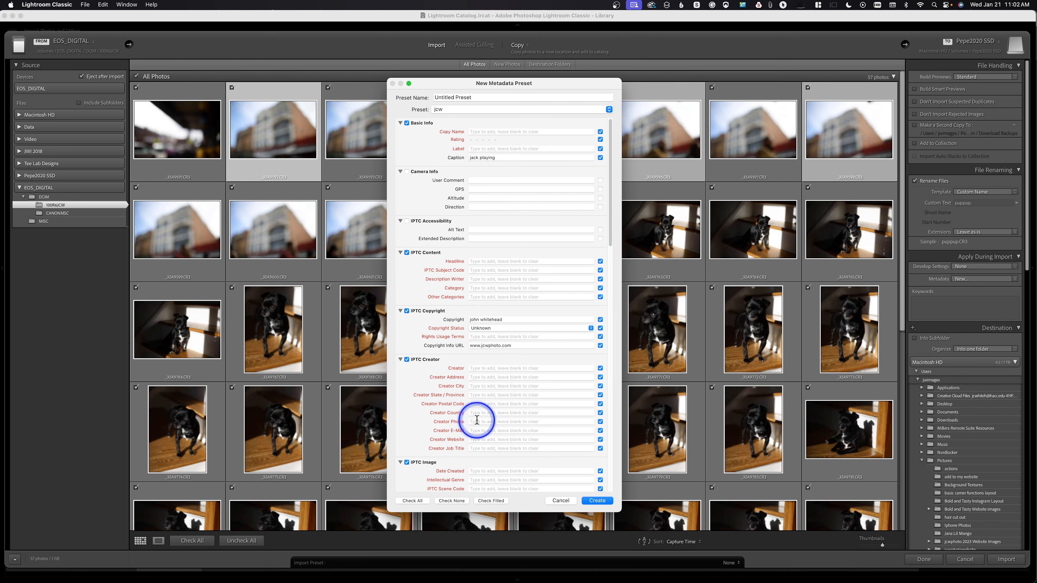
scroll(477, 416, down, 5)
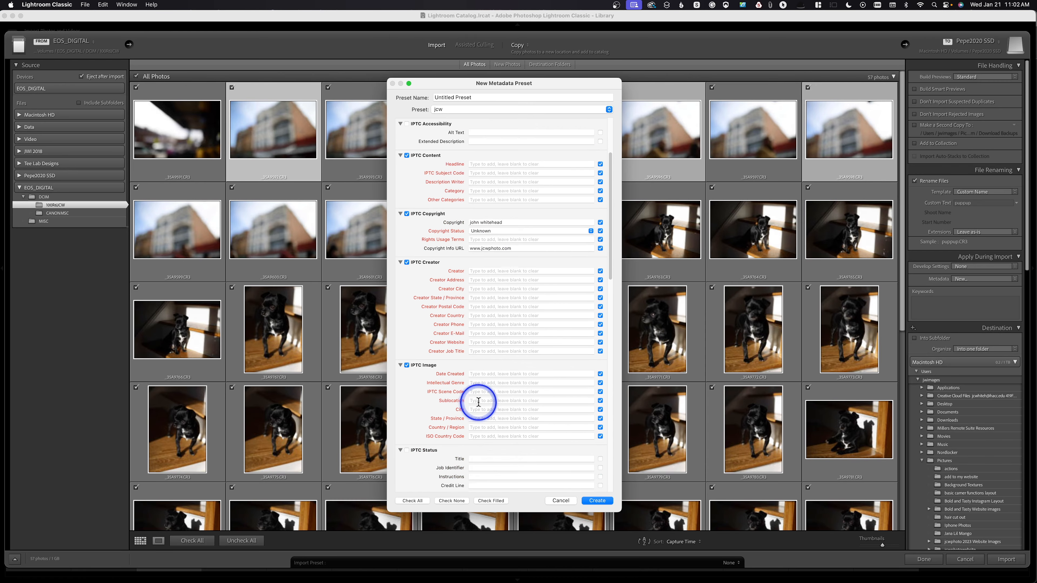
scroll(478, 403, down, 15)
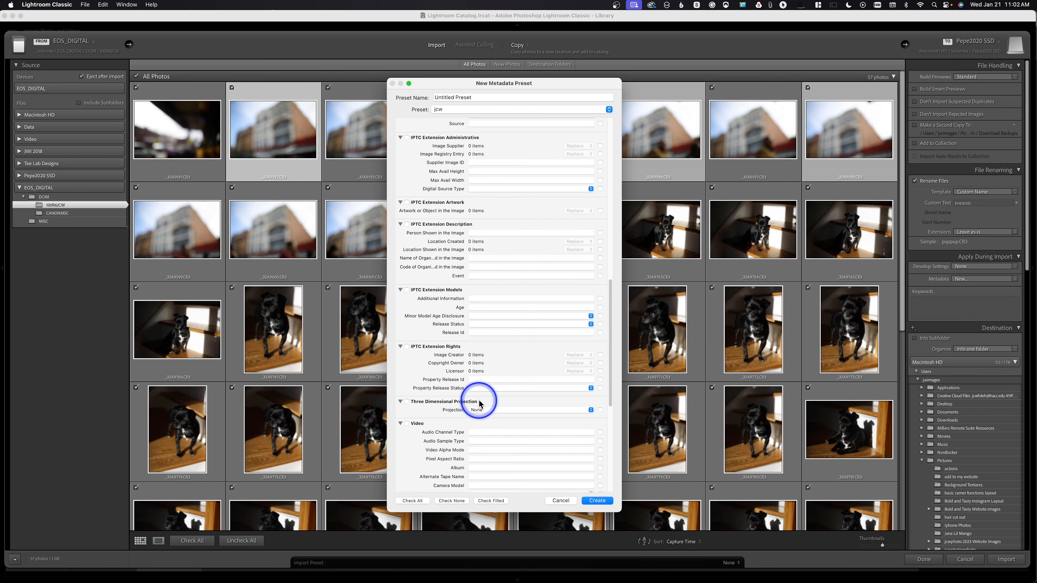
scroll(478, 403, up, 20)
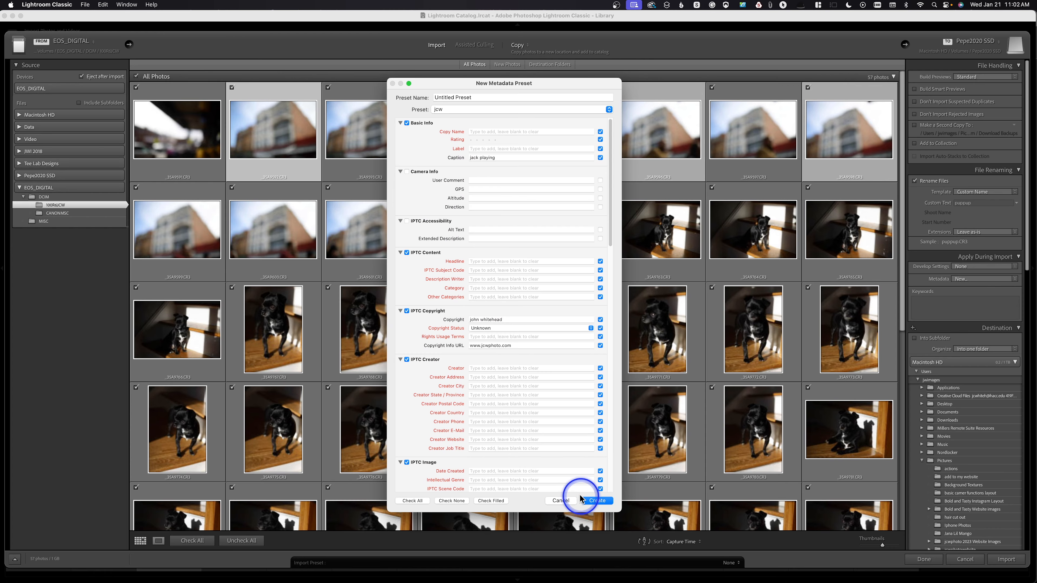
click(561, 500)
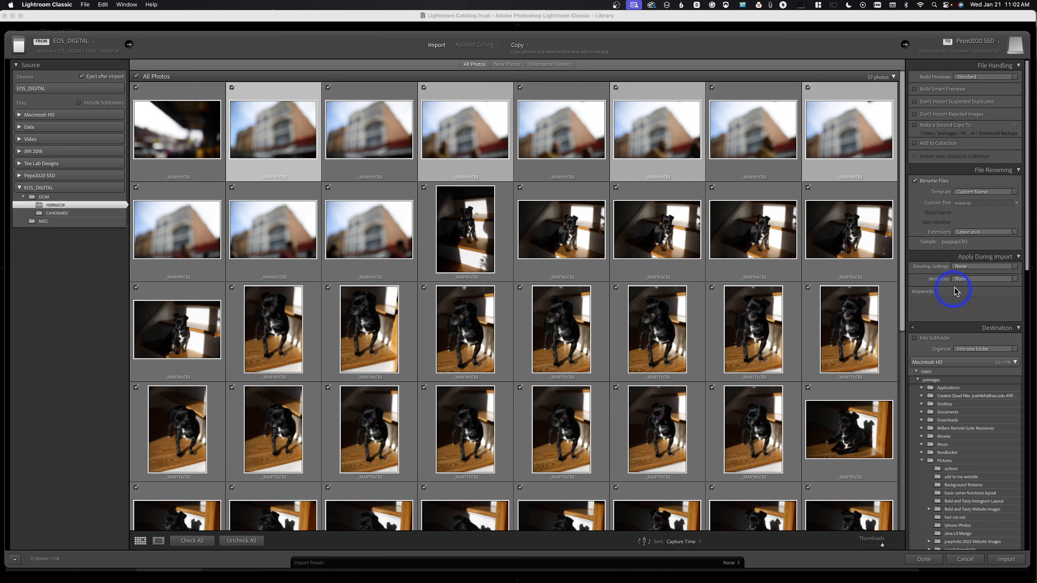
Apply the jcw metadata preset and add the keyword puppup to the photos during import.
click(961, 279)
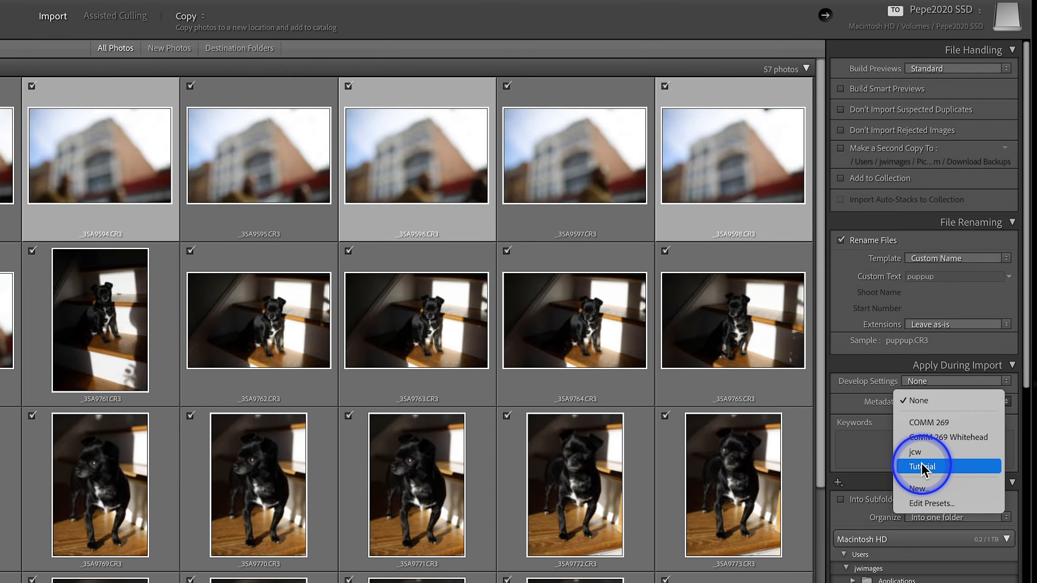
click(916, 452)
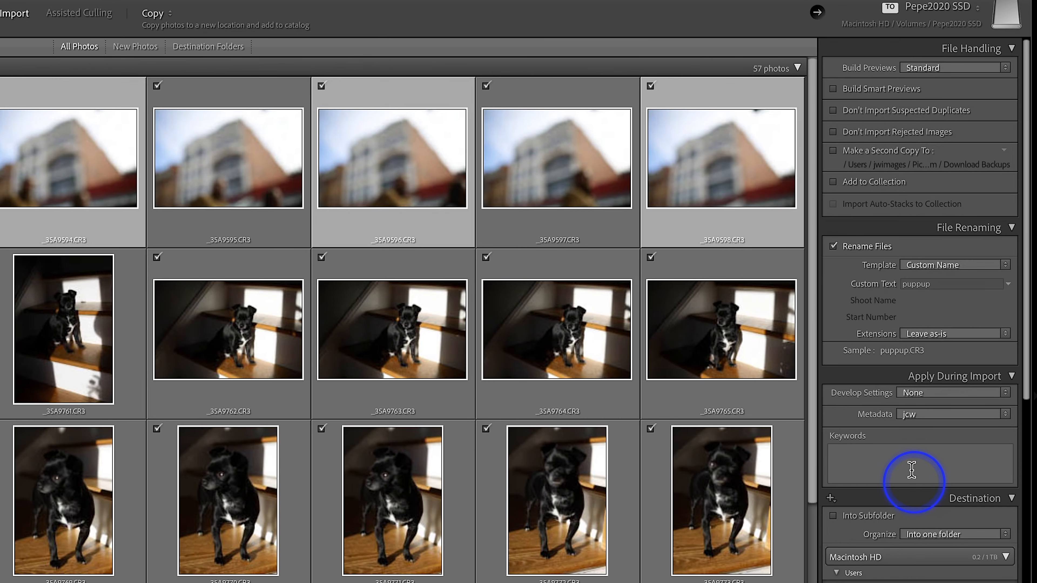
click(883, 466)
text(p)
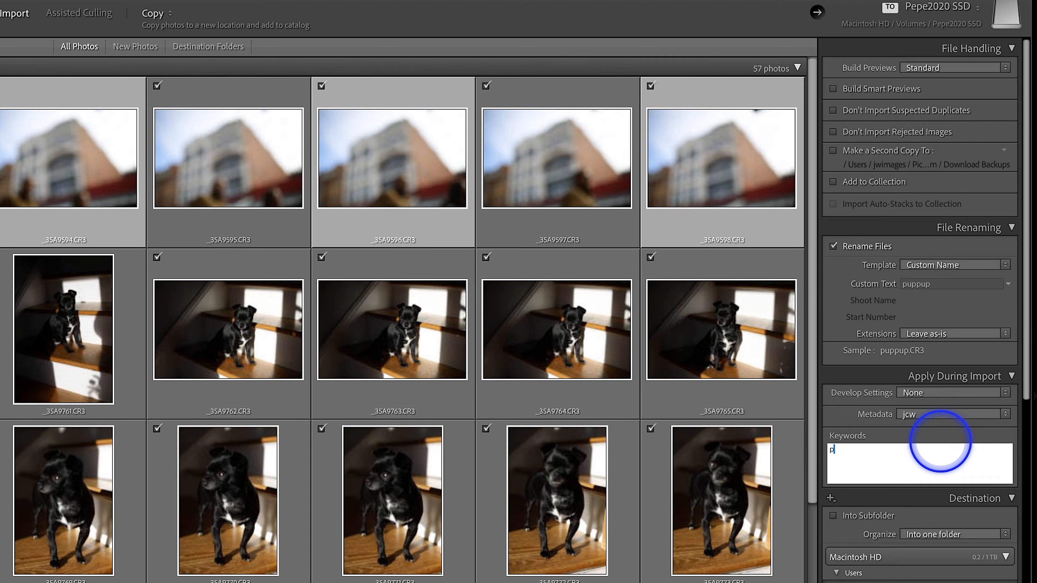
text(uppup)
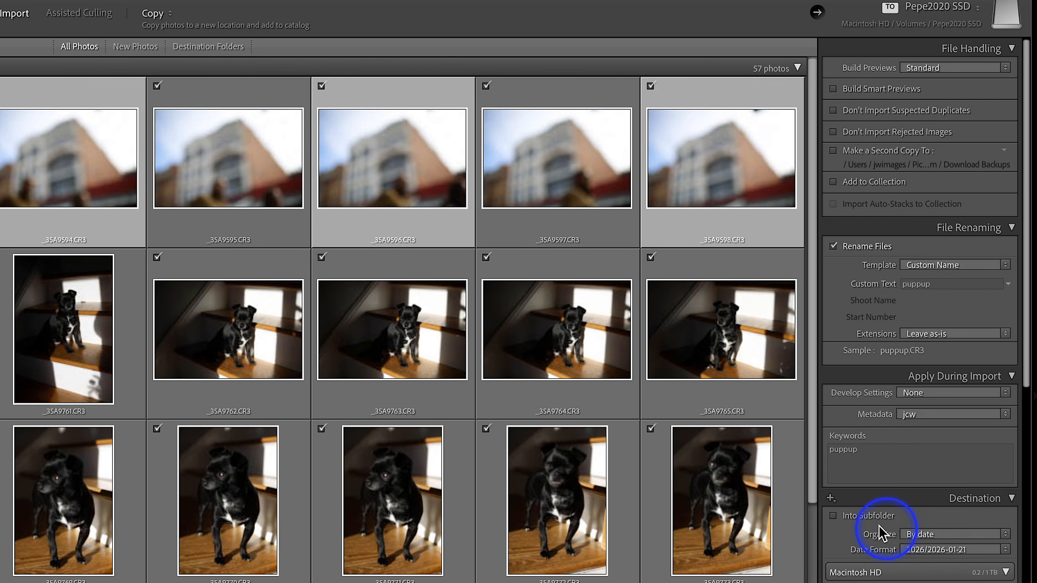
Have the photos imported into a subfolder and organized into one folder.
click(833, 516)
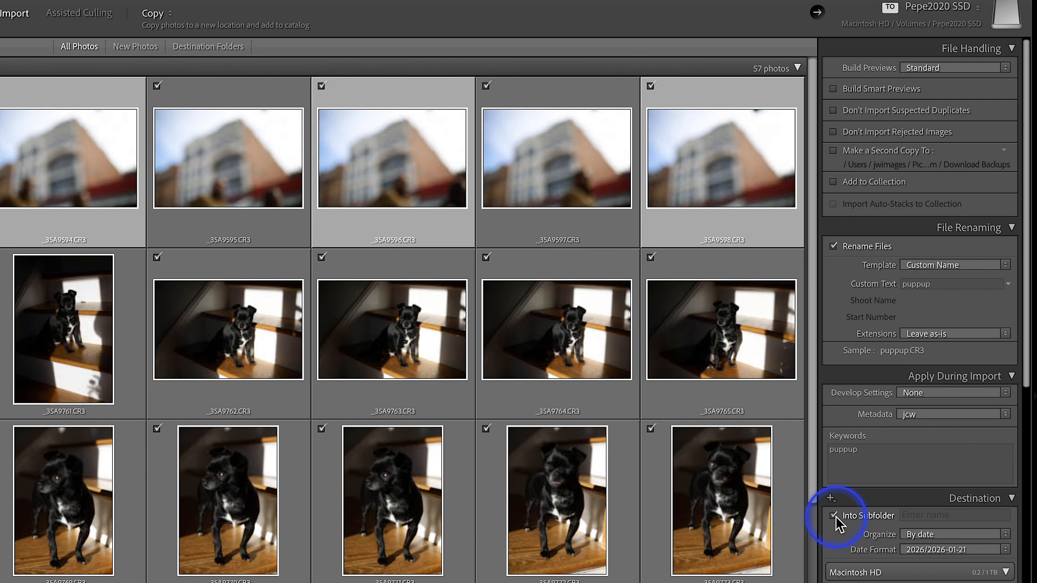
click(929, 534)
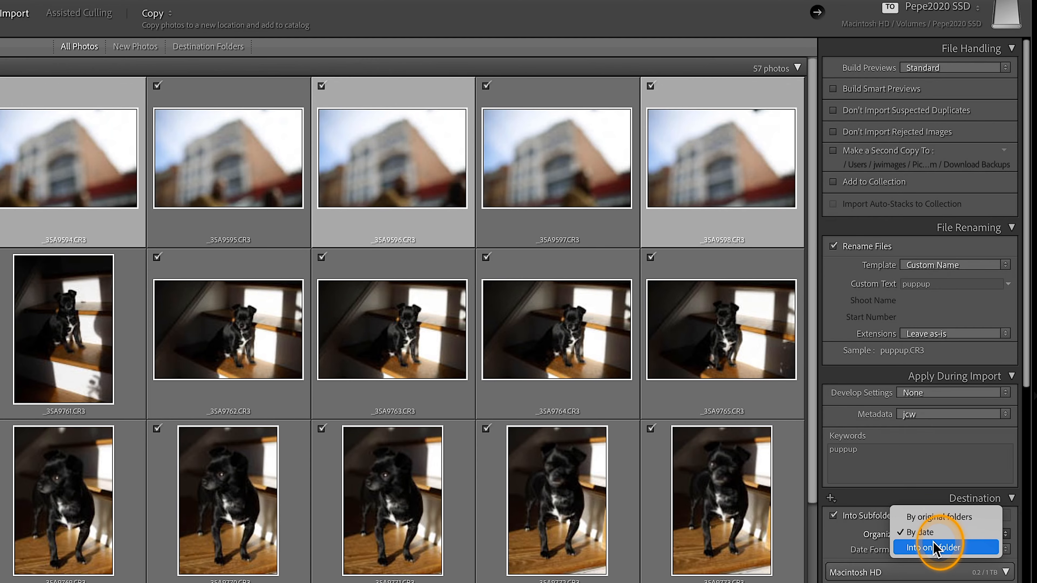
click(933, 543)
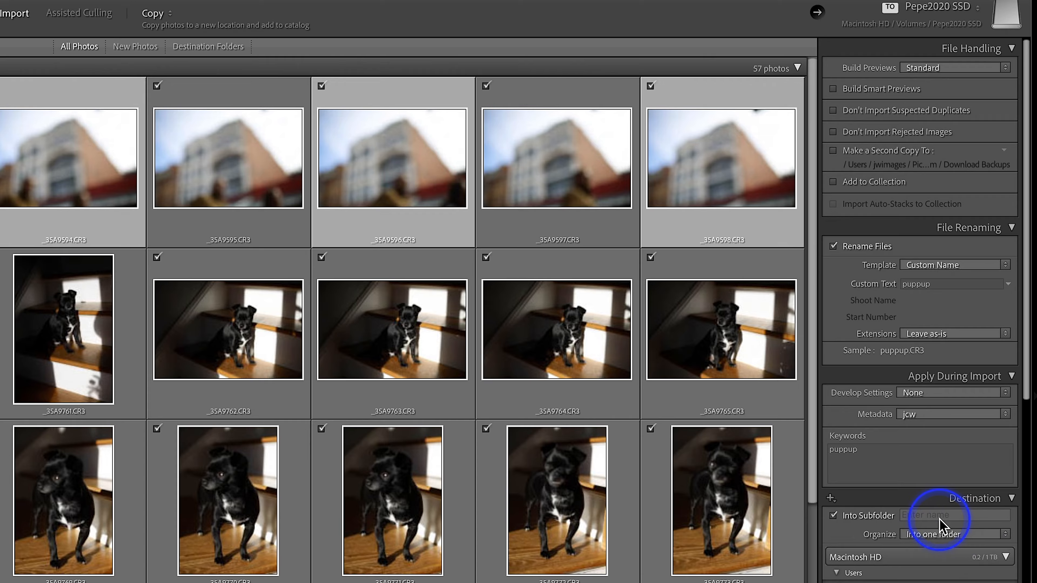
Name the destination subfolder 01-22-2026-puppup.
click(930, 515)
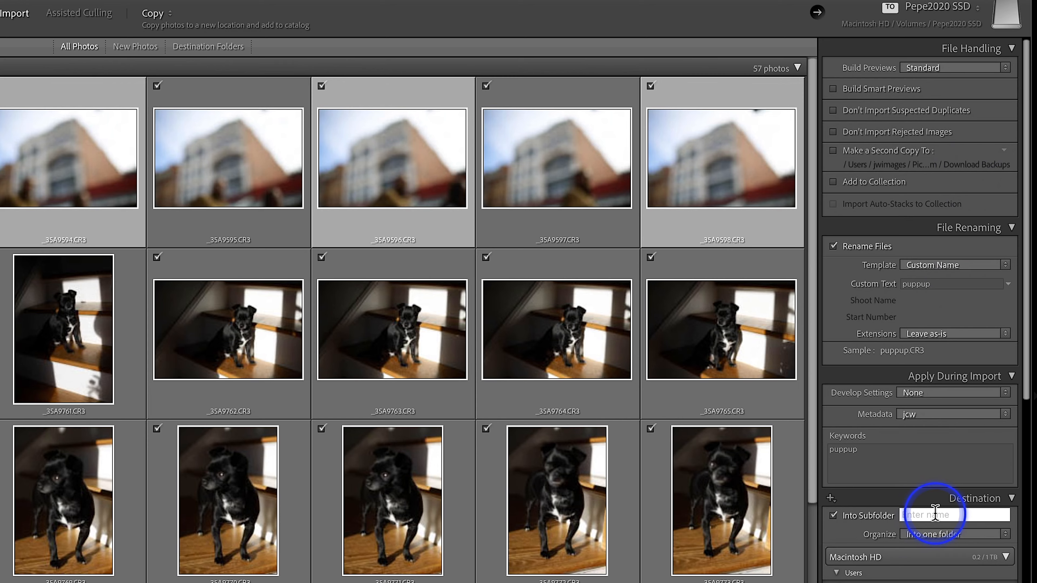
text(01-22-26)
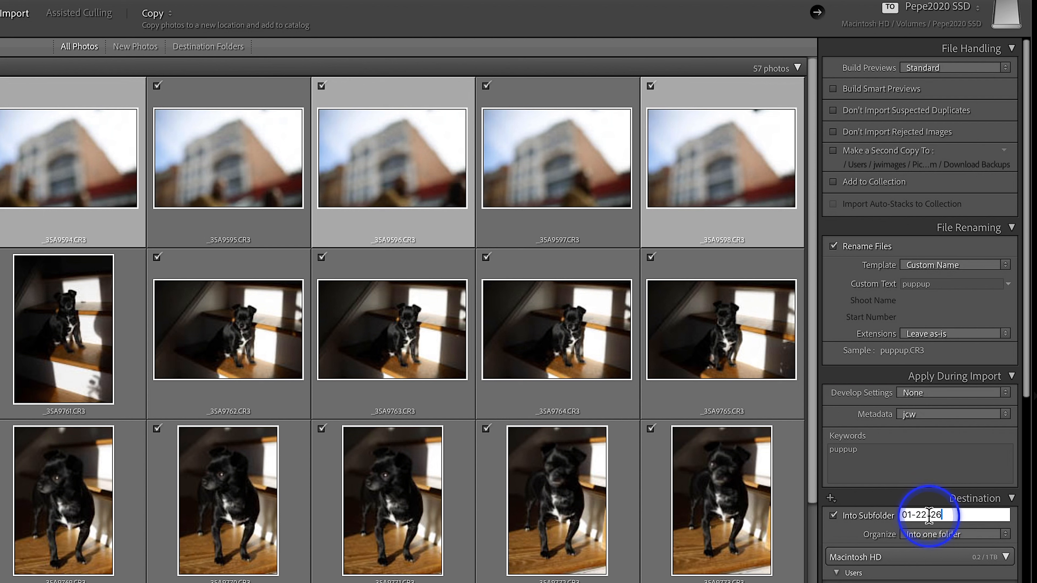
key(Left)
key(Left)
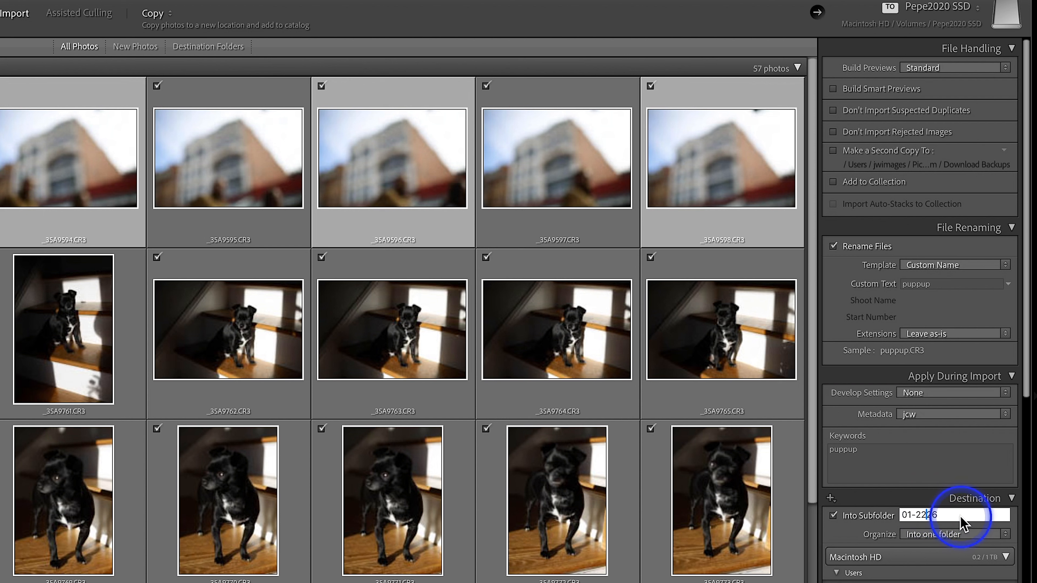
key(BackSpace)
text(/)
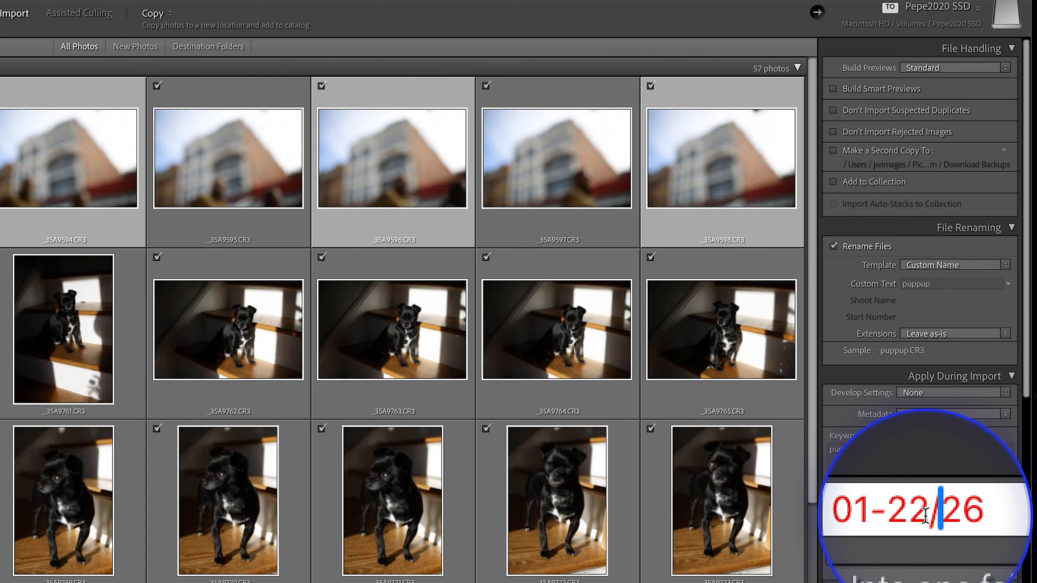
key(BackSpace)
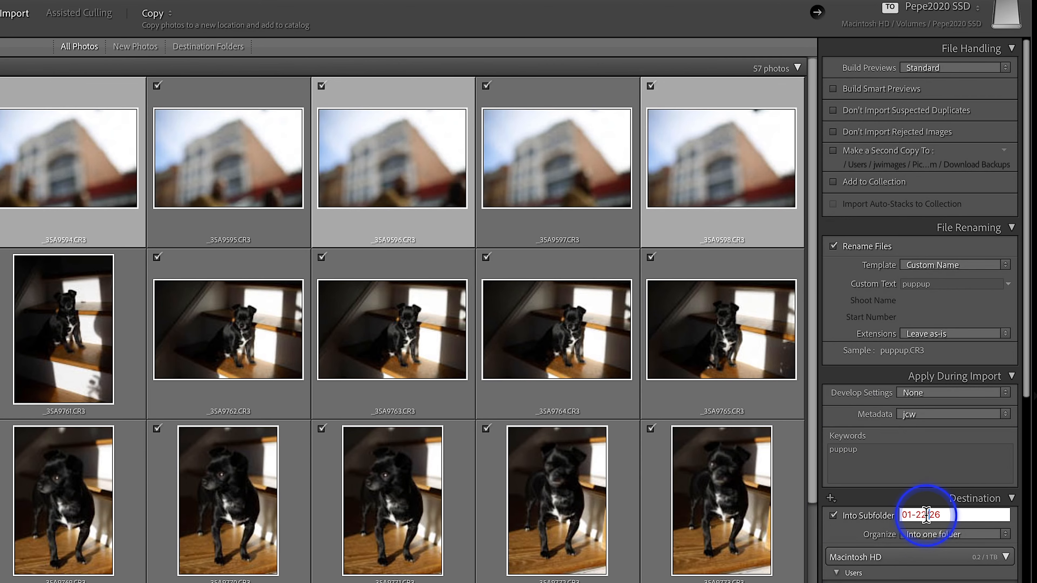
text(-20)
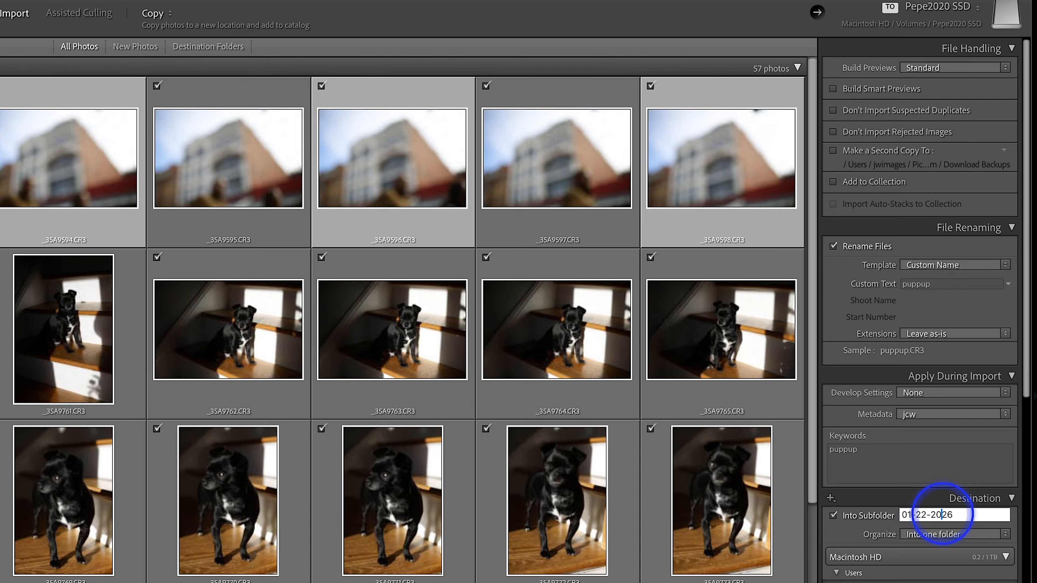
click(984, 514)
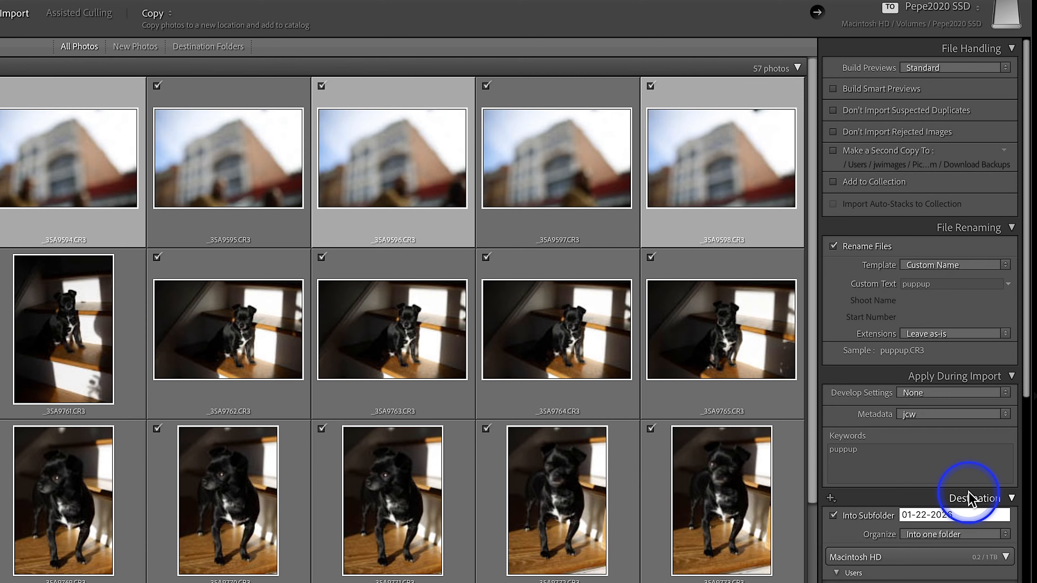
text(-pup)
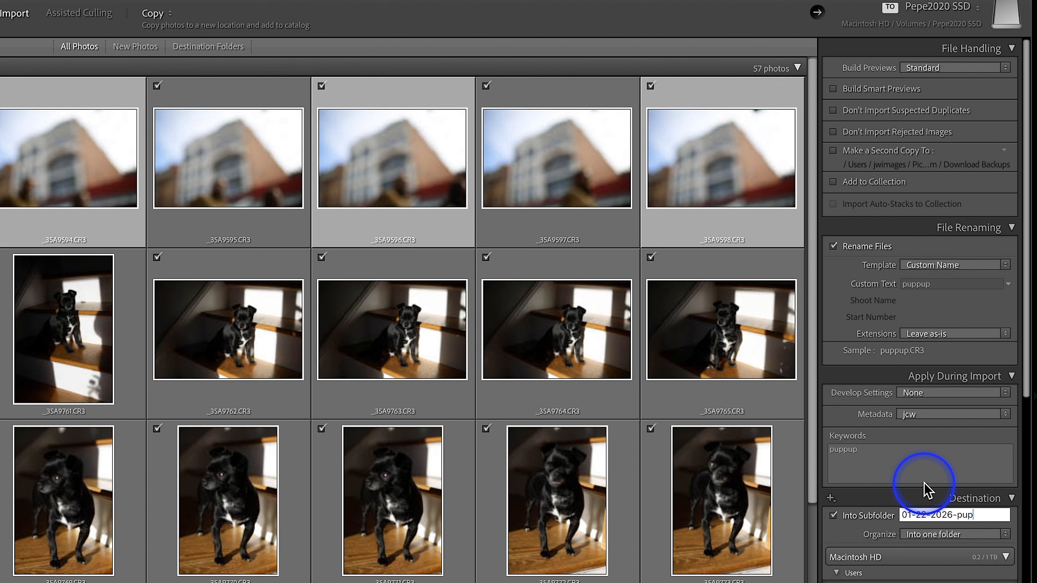
text(pup)
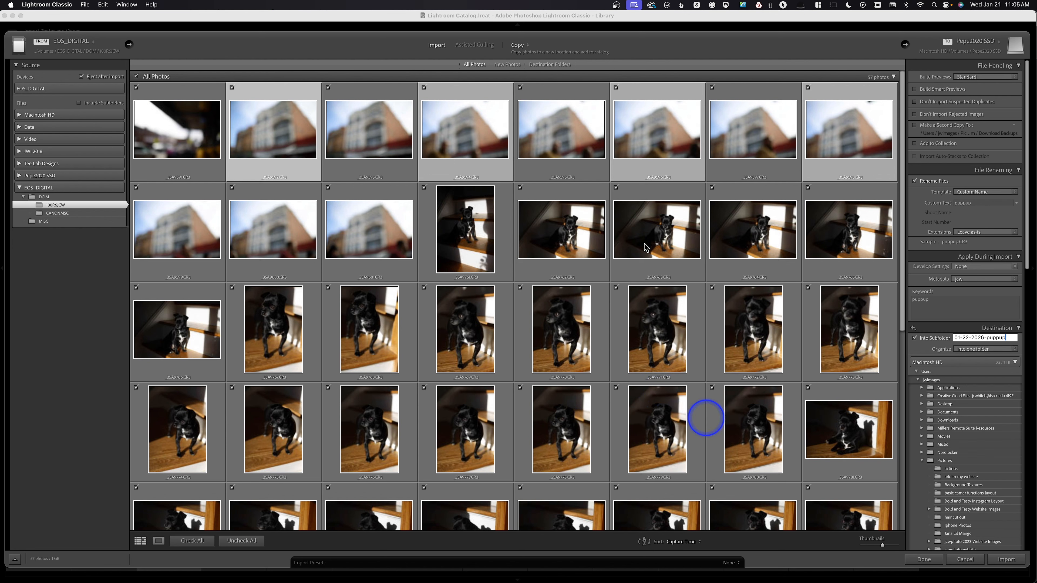
Switch to Assisted Culling, dismiss its introduction, and enable Subject Focus as the selection criterion.
click(472, 46)
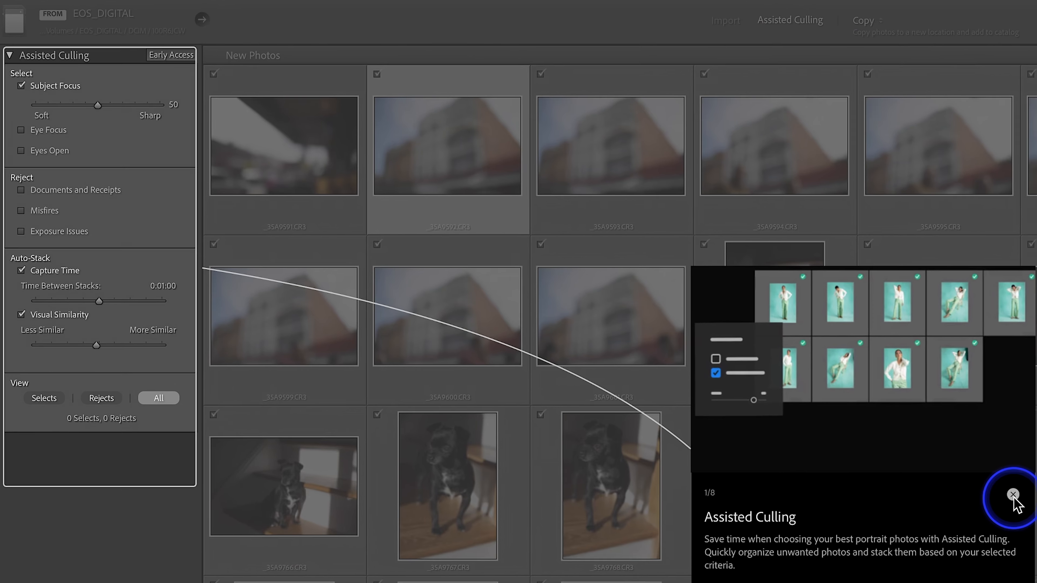
click(1019, 497)
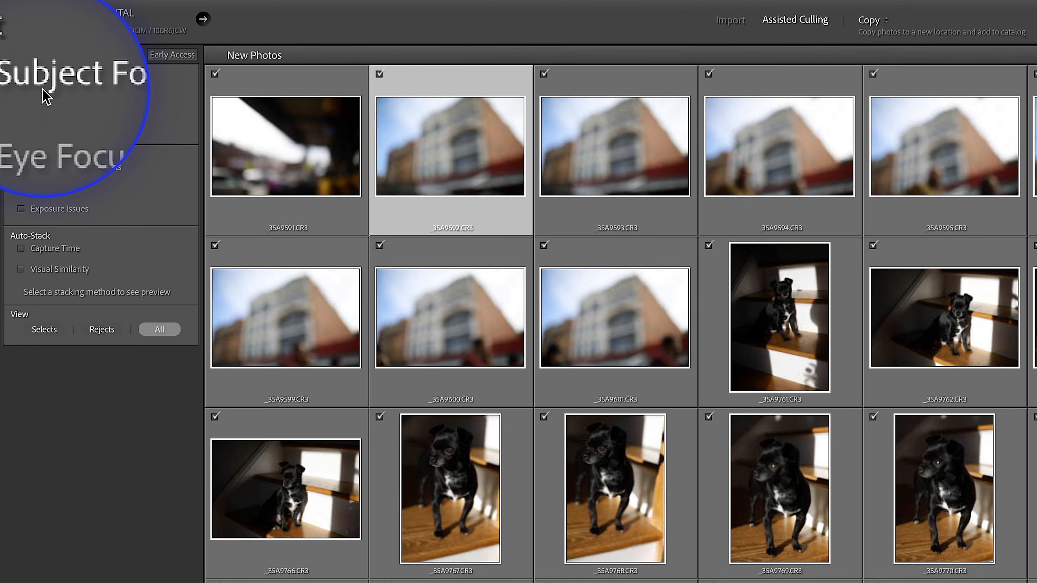
click(22, 86)
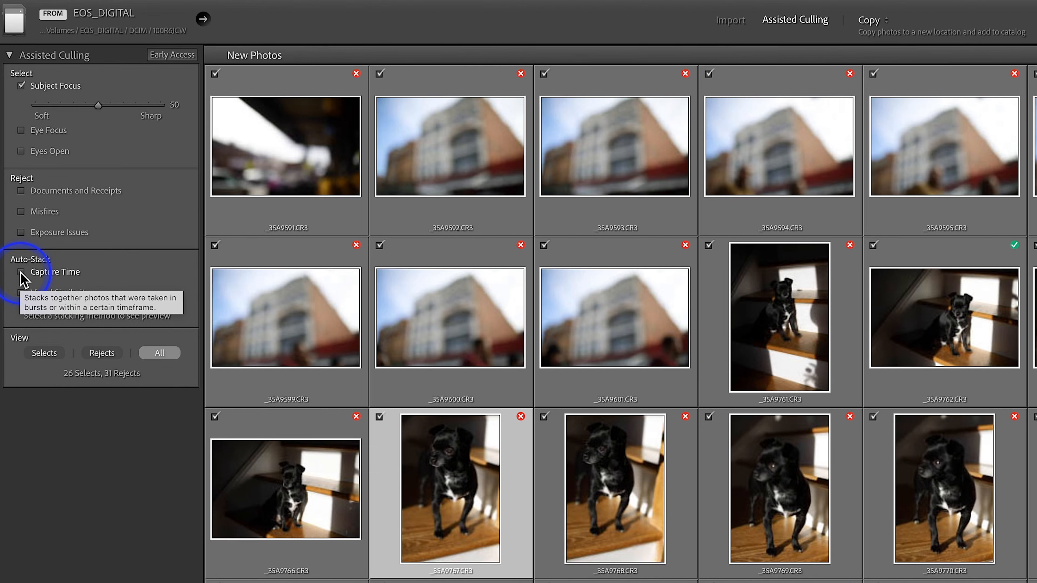
Try auto-stacking the photos by capture time and switch the stacking off again.
click(20, 272)
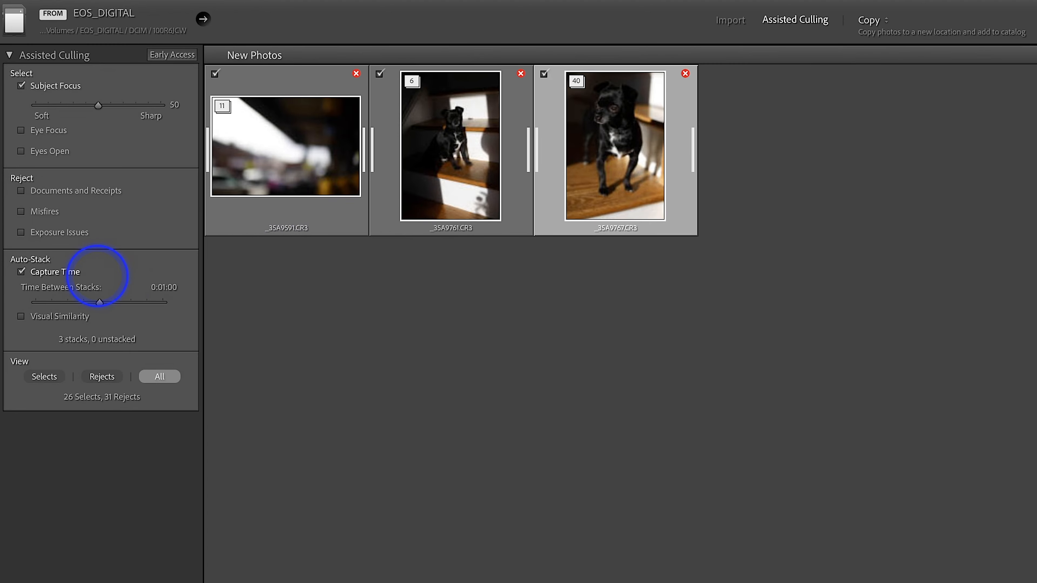
click(21, 272)
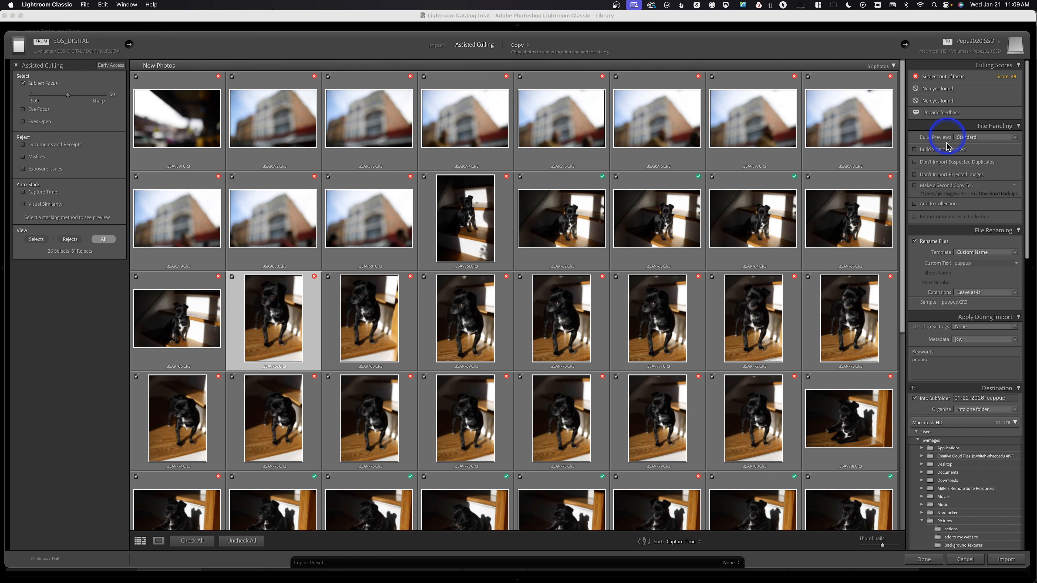
Exclude rejected images from the import, dismiss the monitor calibration reminder, and review which photos remain included.
click(914, 175)
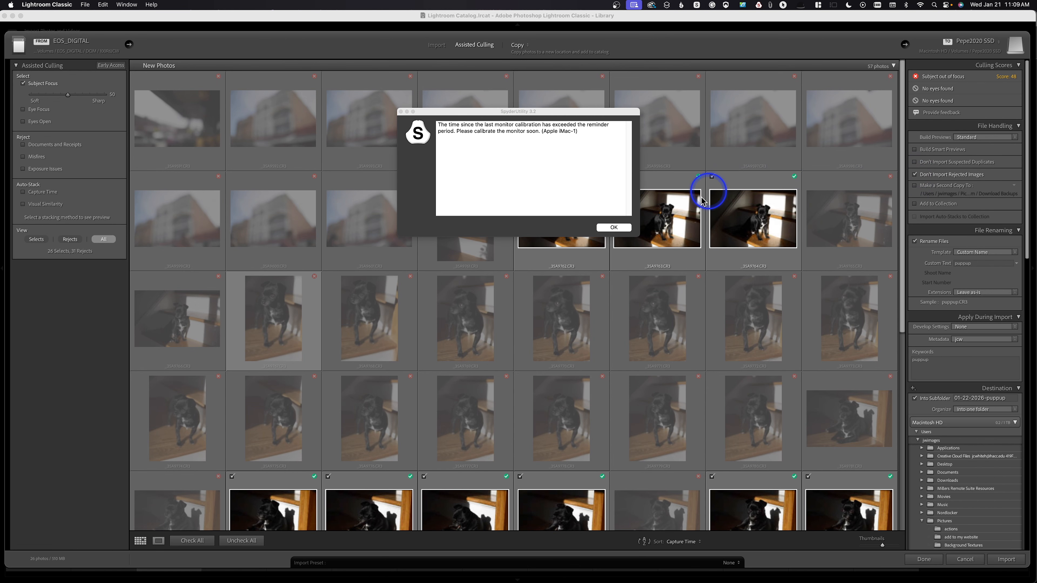
click(617, 227)
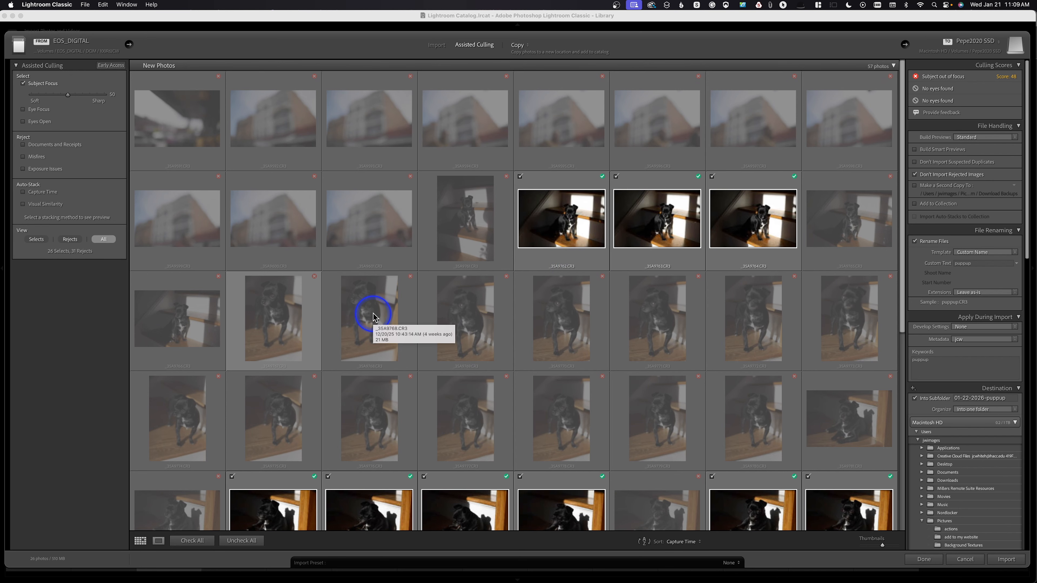
scroll(362, 222, down, 6)
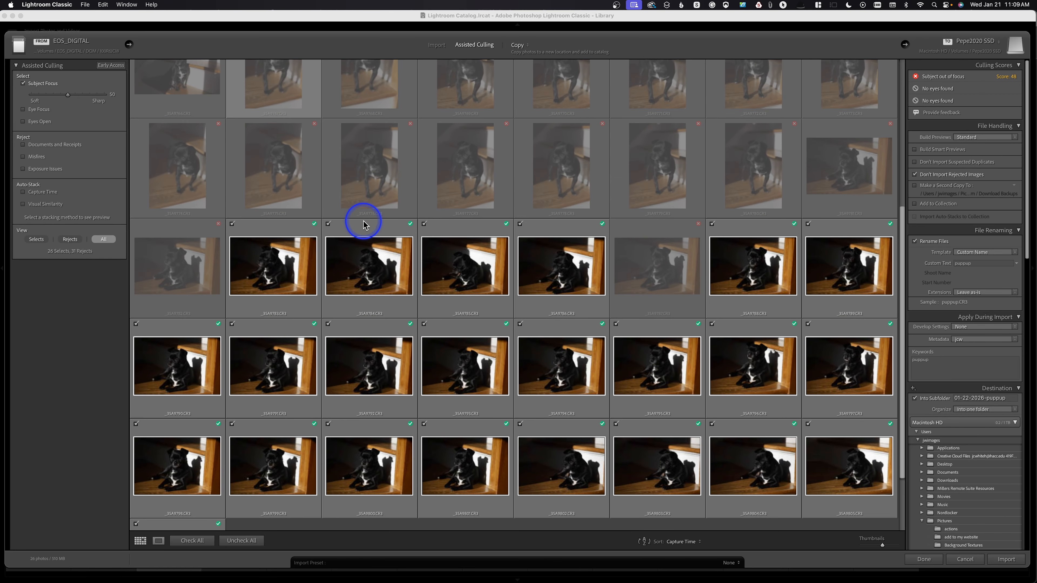
scroll(363, 223, up, 2)
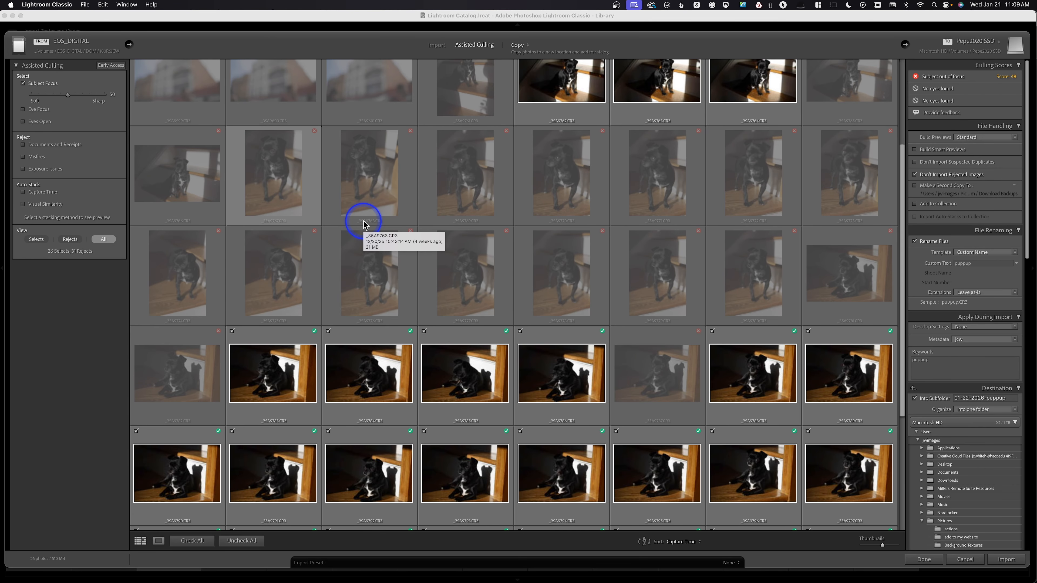
scroll(363, 224, up, 2)
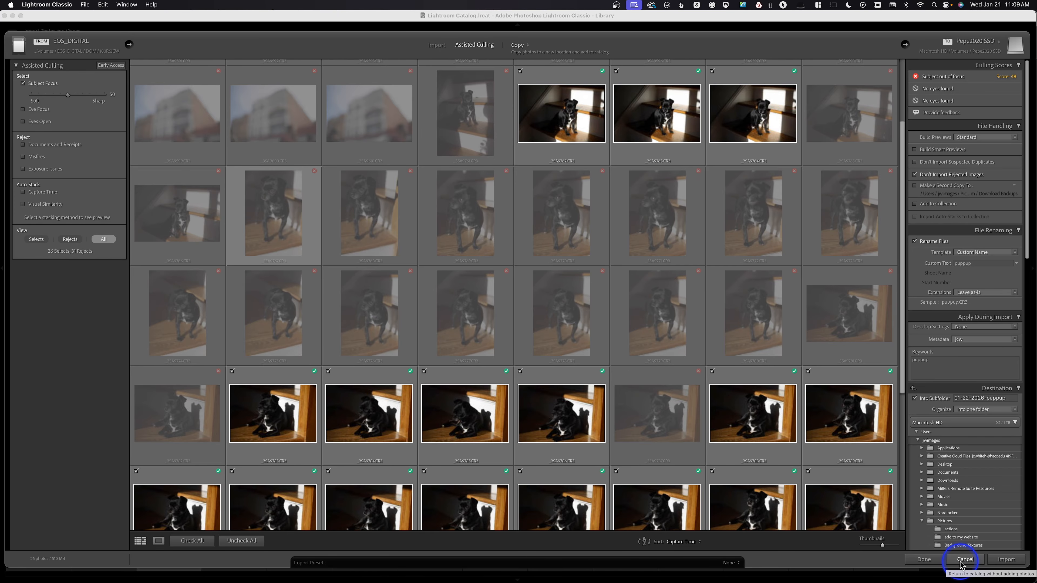
Import the included photos and show the first one enlarged in Loupe view.
click(1004, 559)
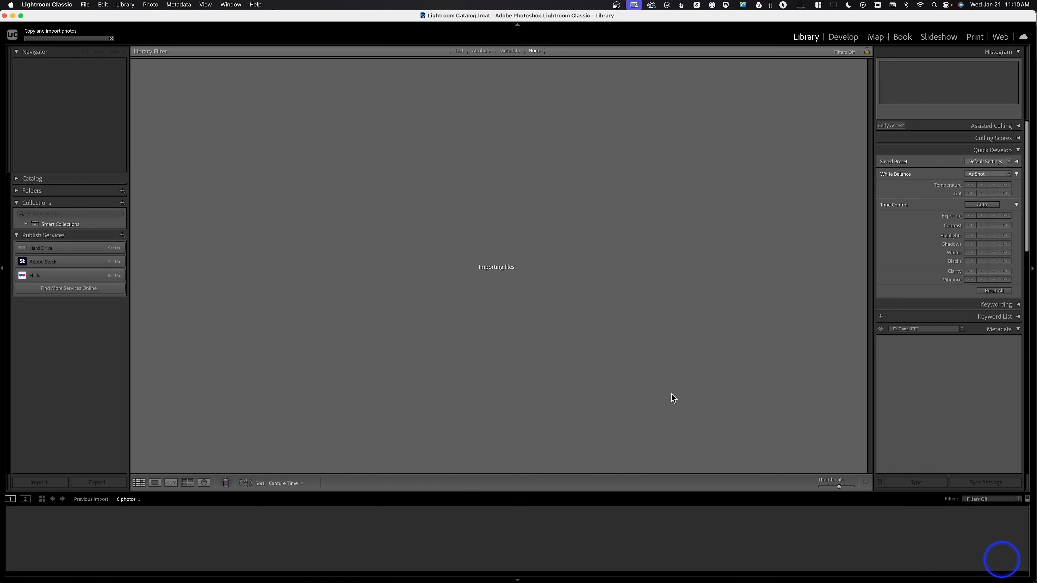
click(667, 392)
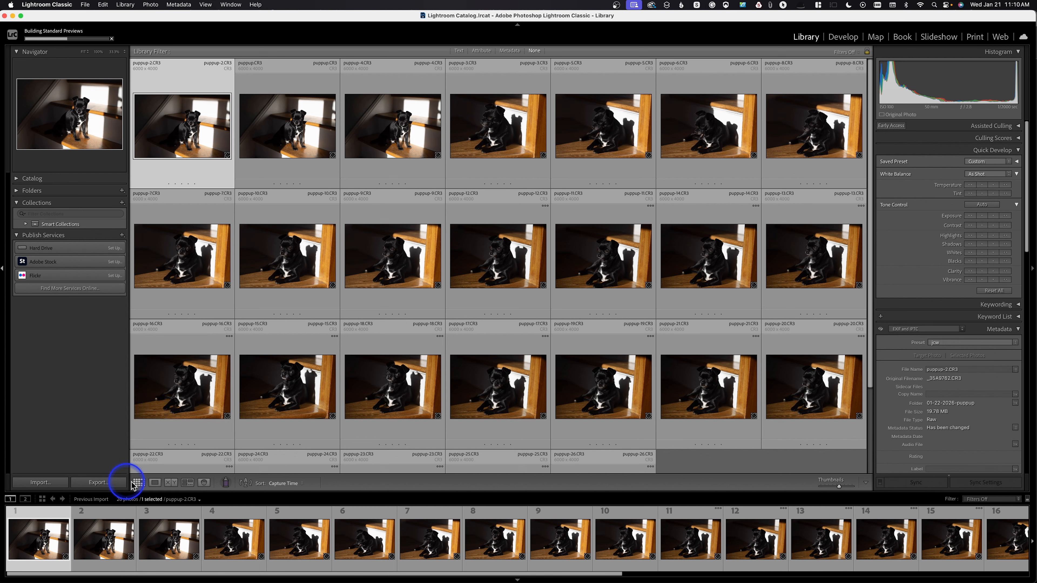
click(155, 483)
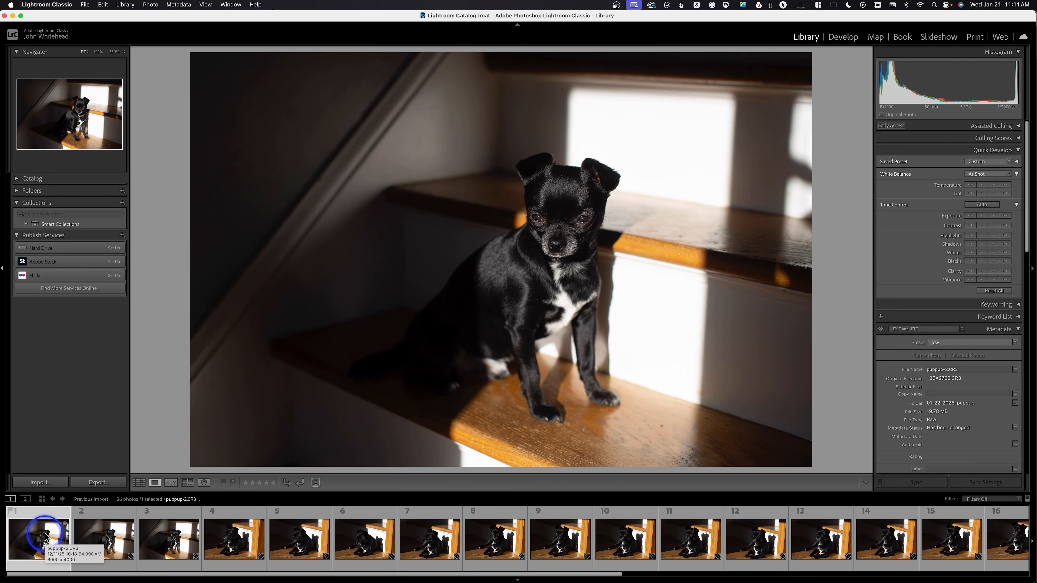
Compare the first two photos and try star ratings from one to five on the first one.
key(Right)
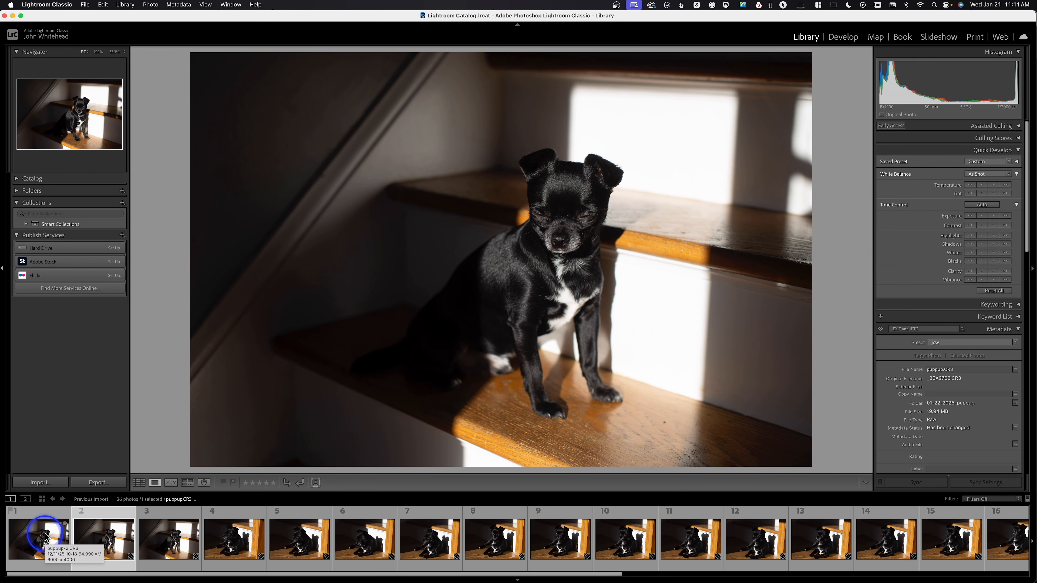
click(44, 533)
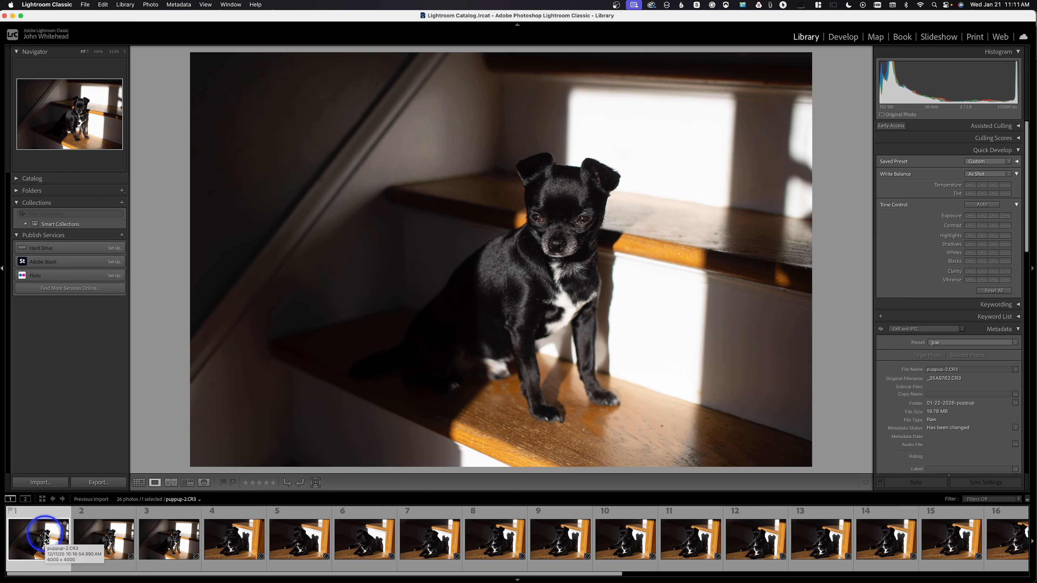
key(1)
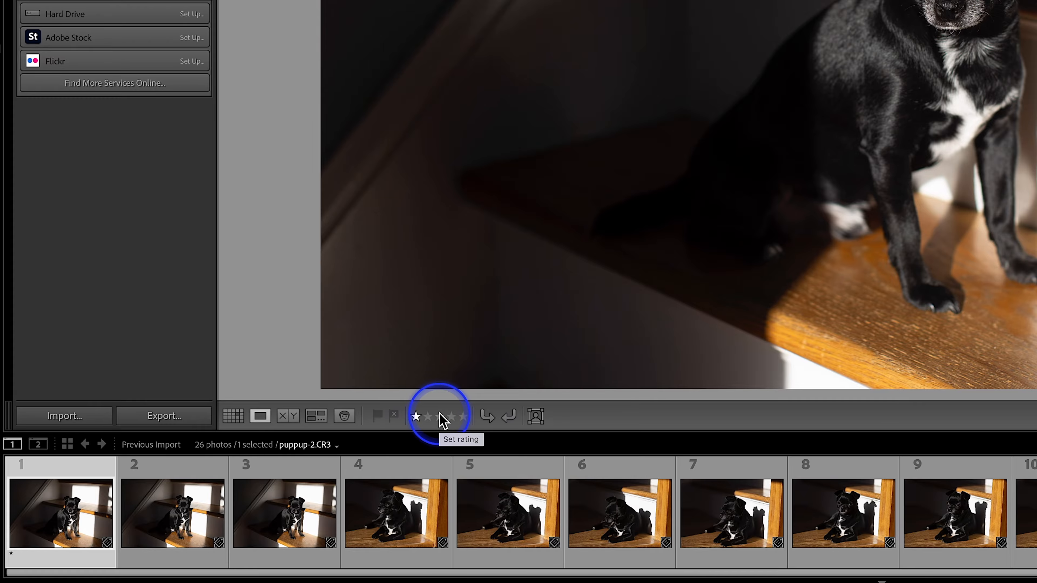
key(2)
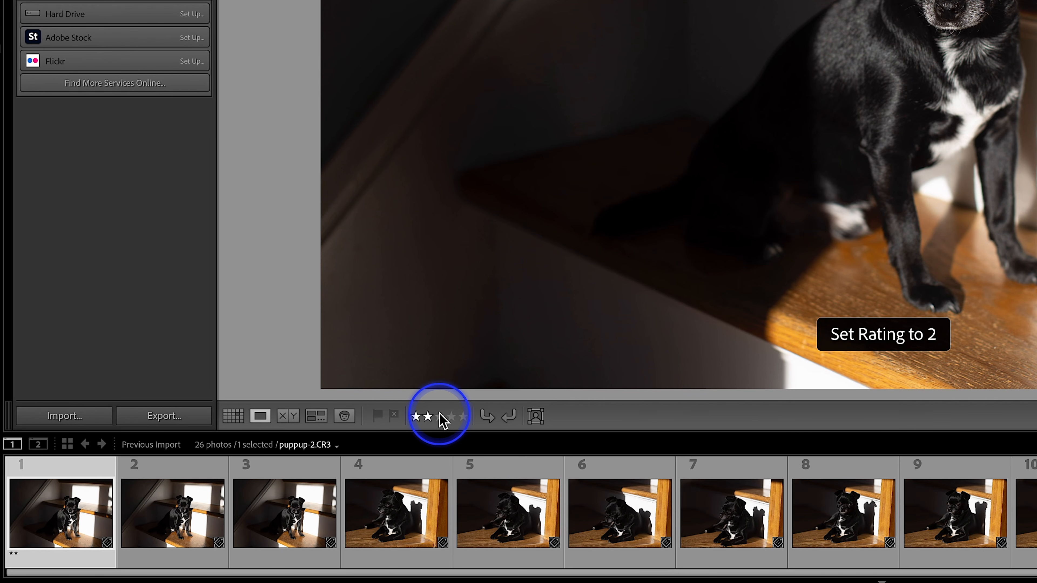
key(3)
key(4)
key(5)
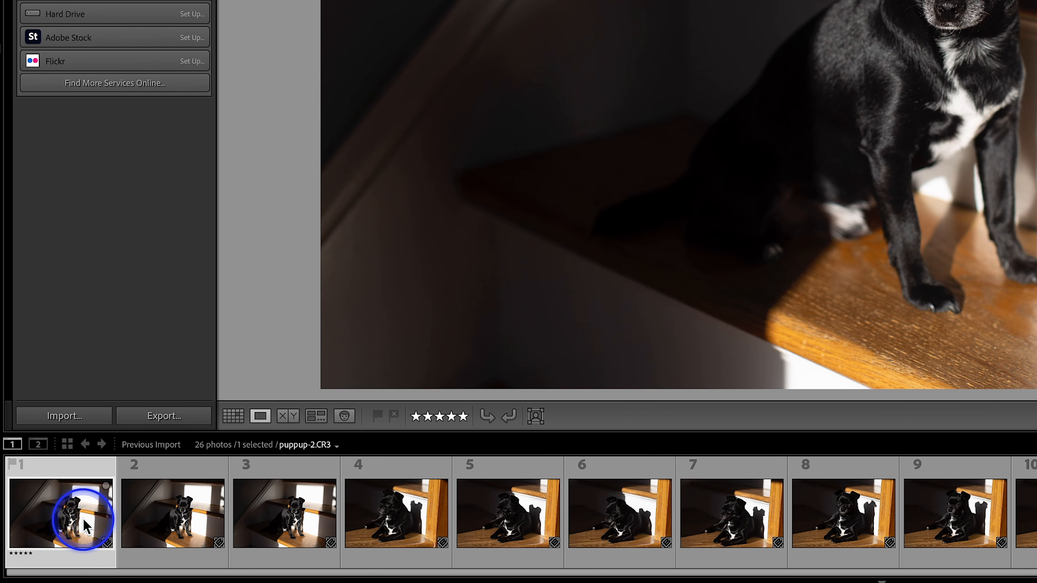
Try the red, yellow, green and blue color labels on the first photo and clear its star rating.
key(6)
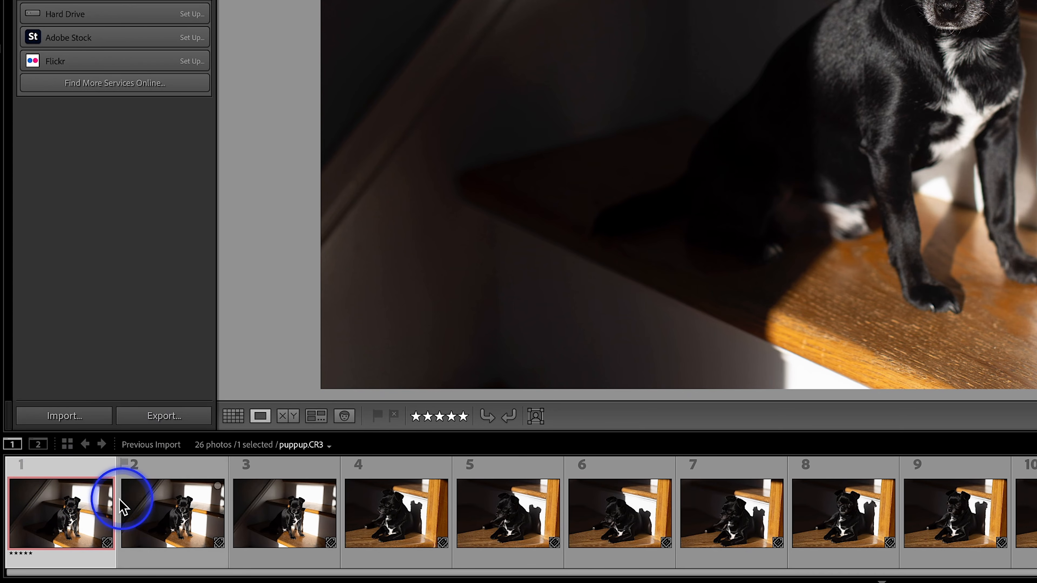
key(7)
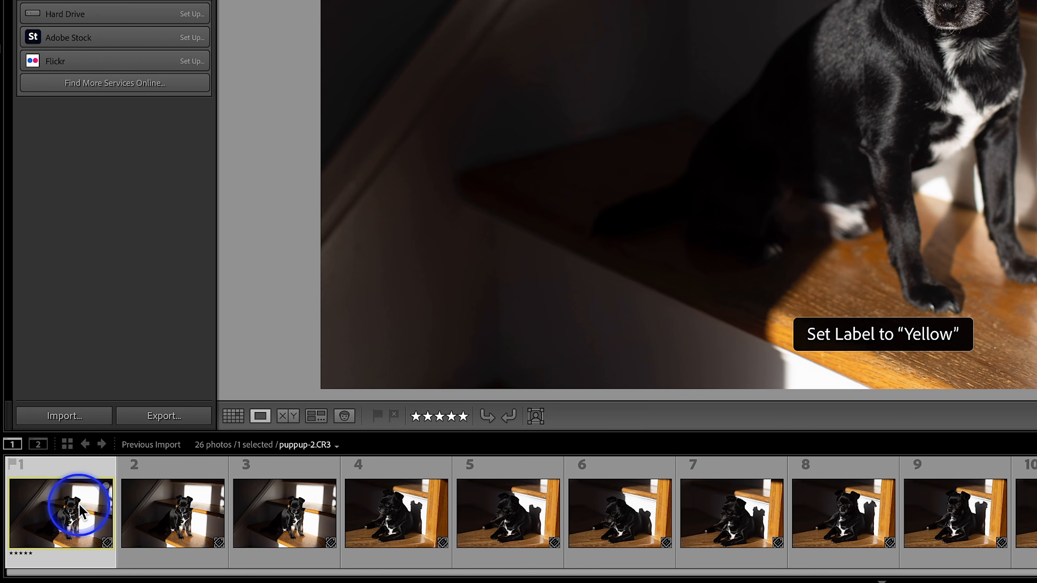
key(8)
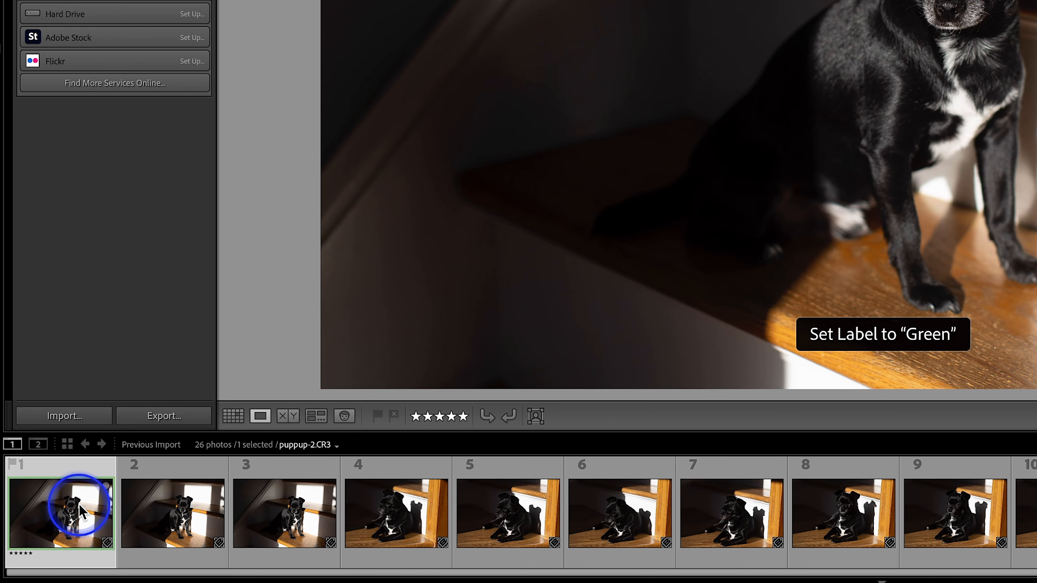
key(9)
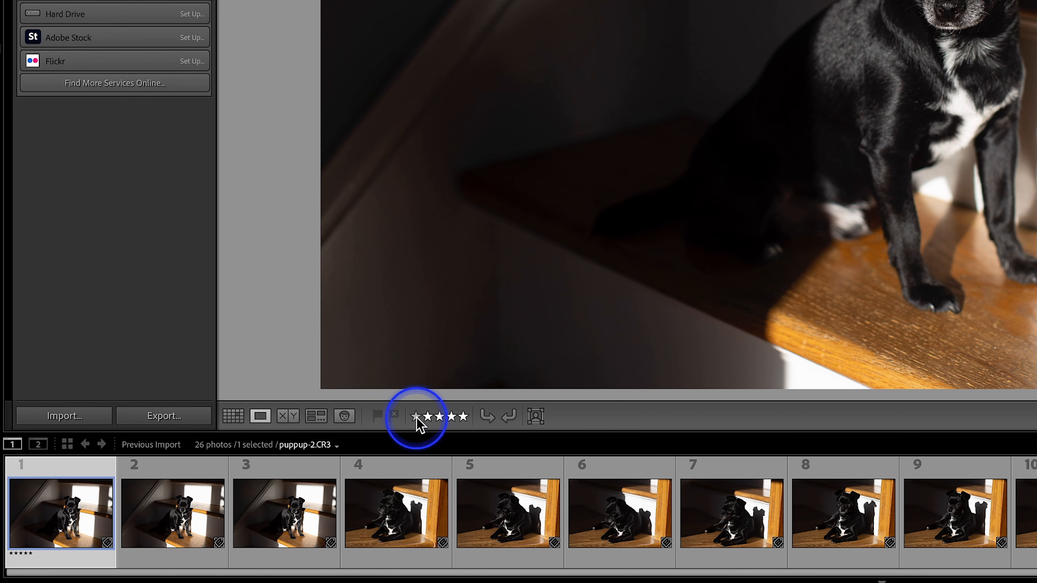
key(0)
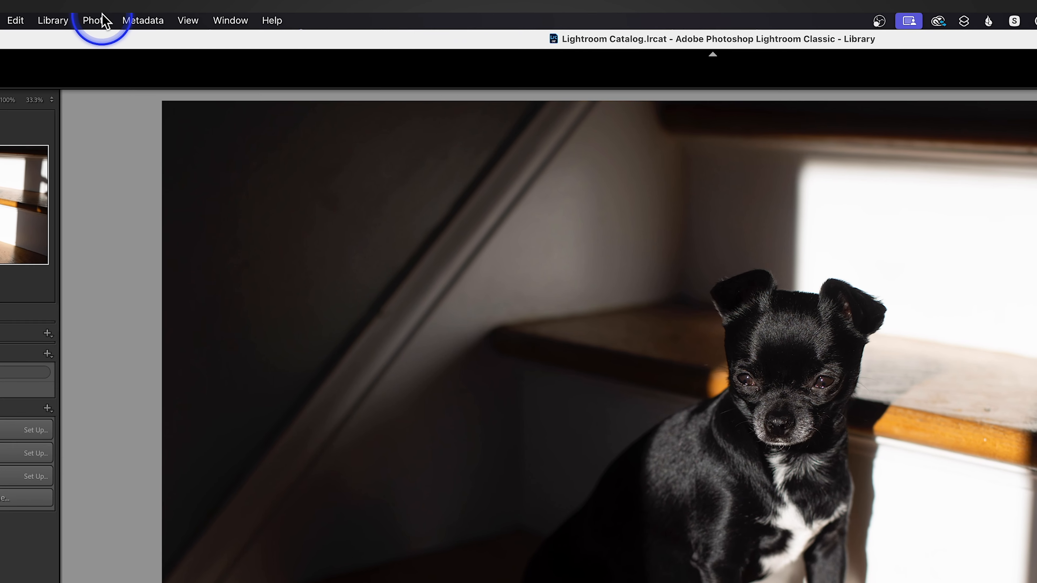
Assign the Purple color label to the first photo and look over the available flag and label options.
click(94, 20)
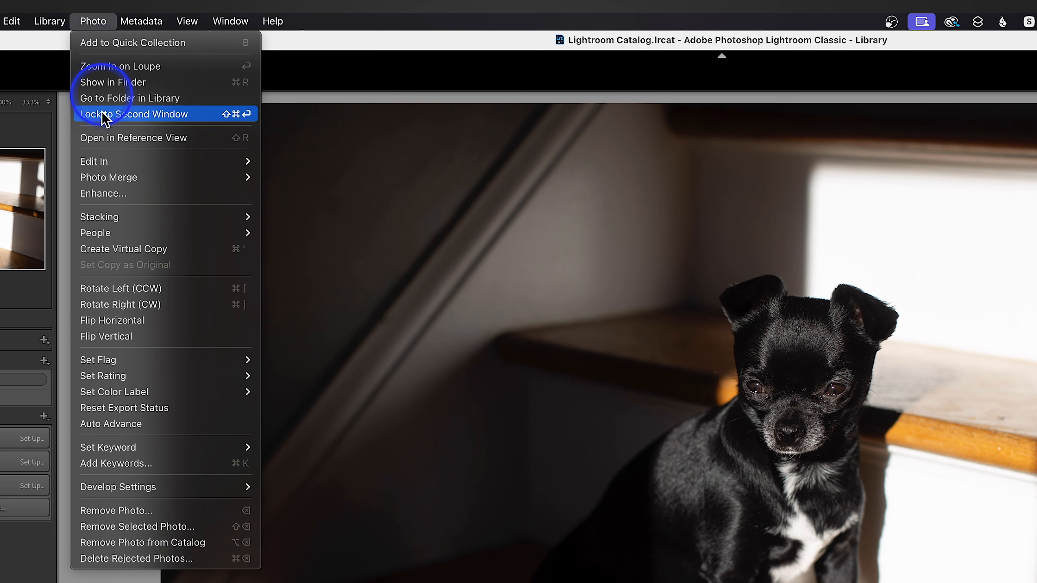
mouse_move(98, 377)
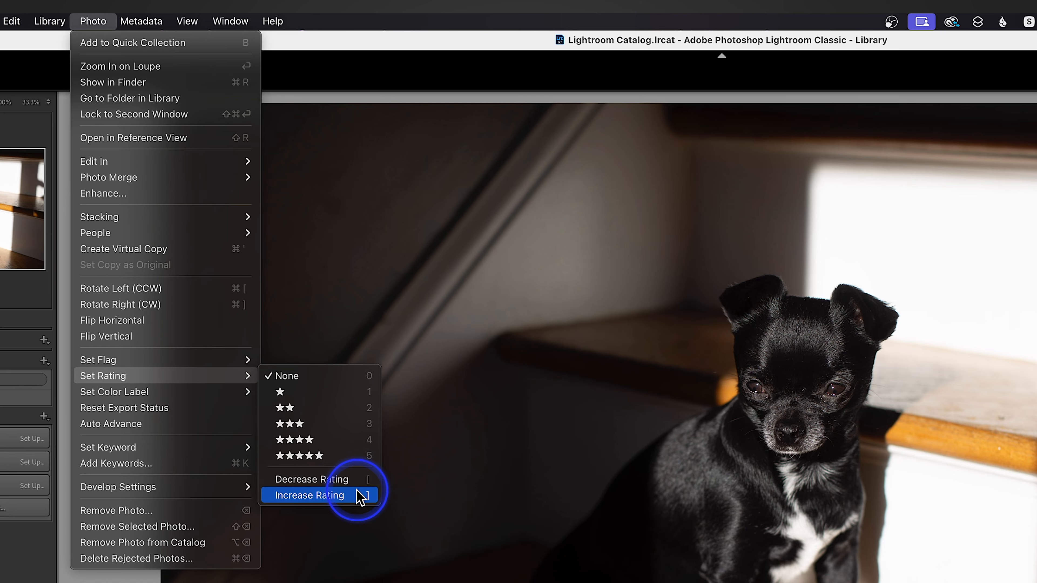
mouse_move(200, 394)
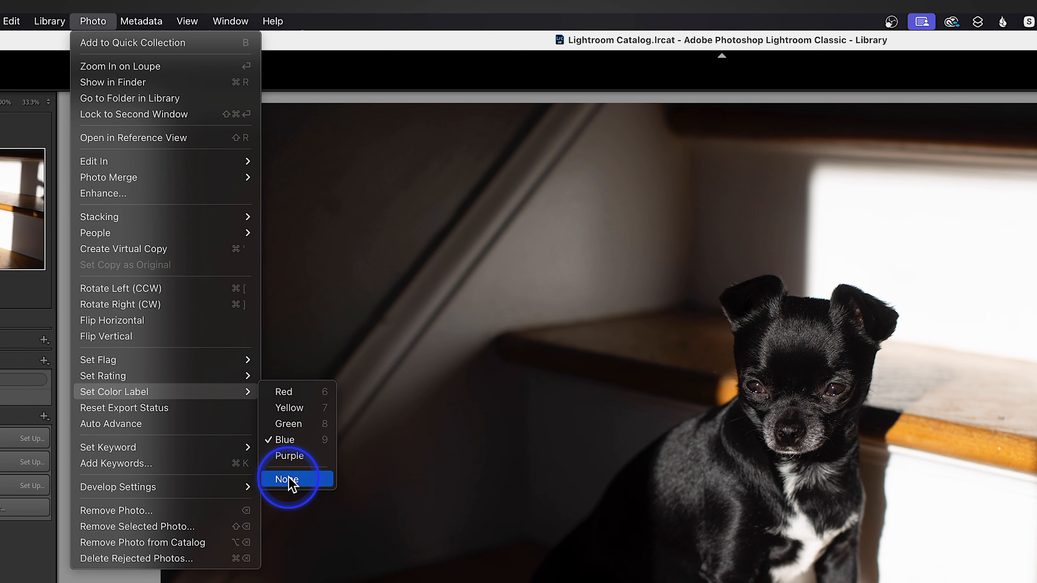
click(293, 456)
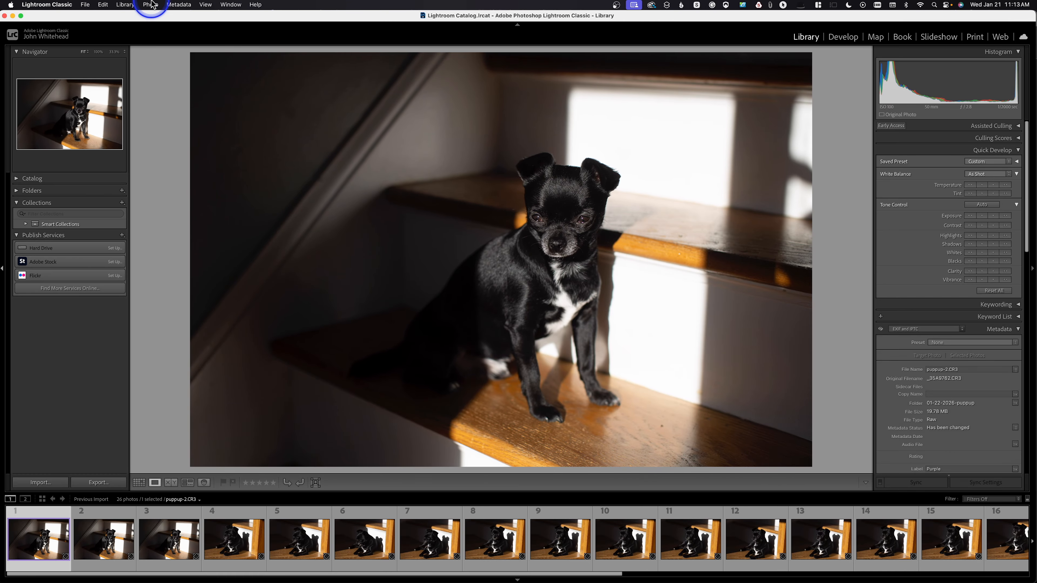
click(107, 17)
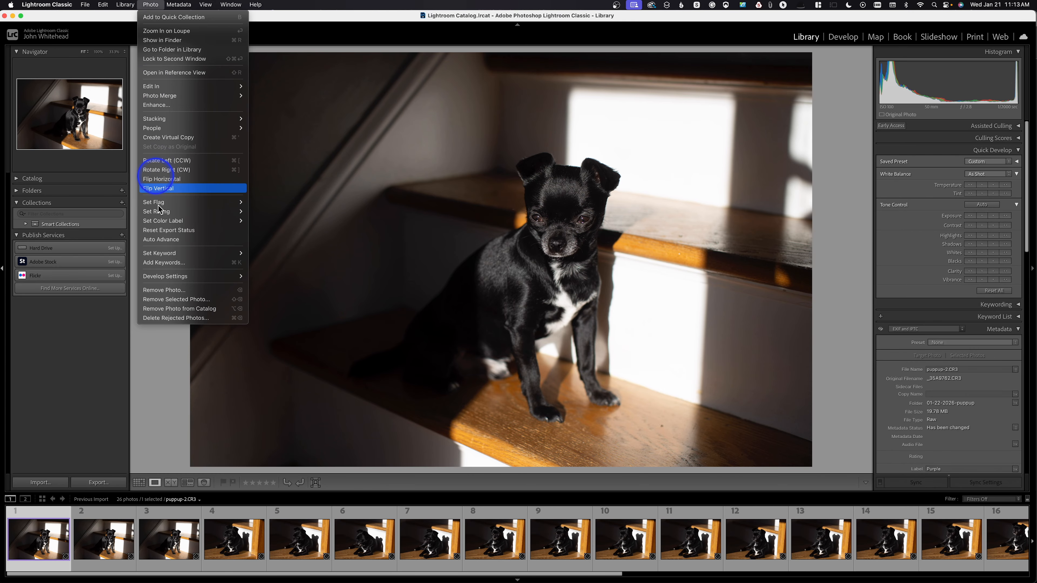
mouse_move(192, 203)
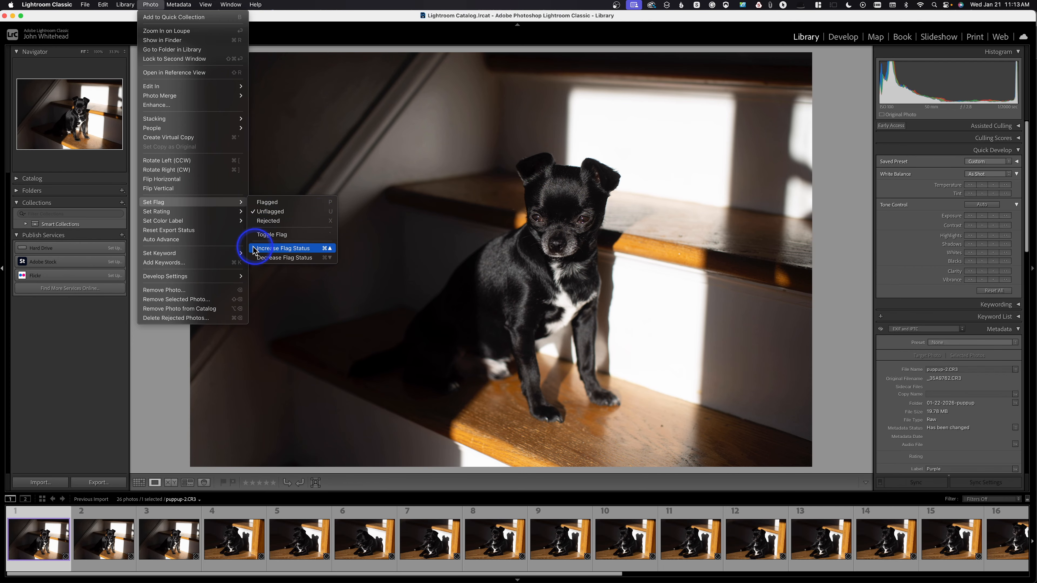
mouse_move(181, 221)
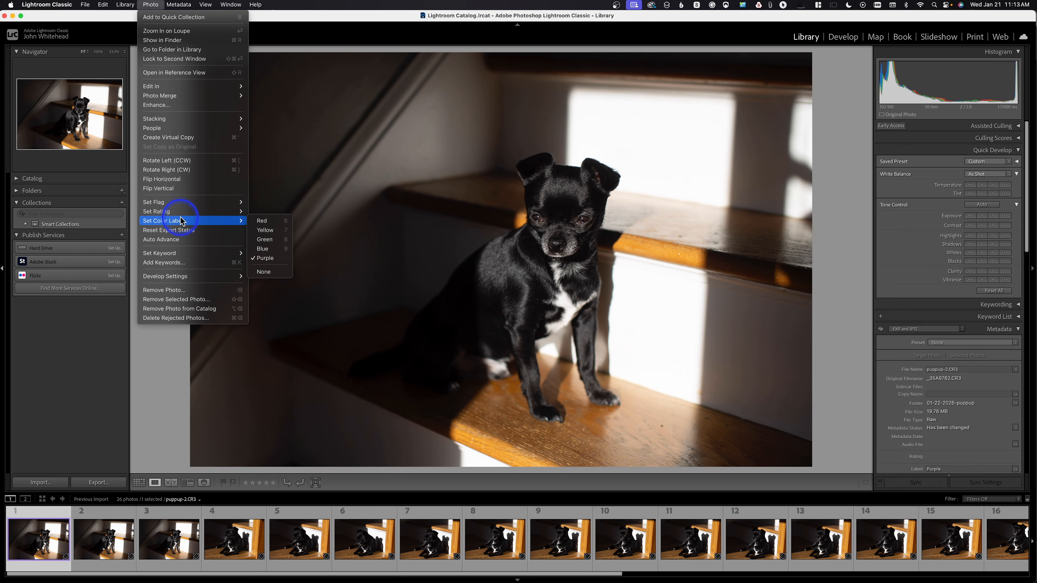
click(56, 538)
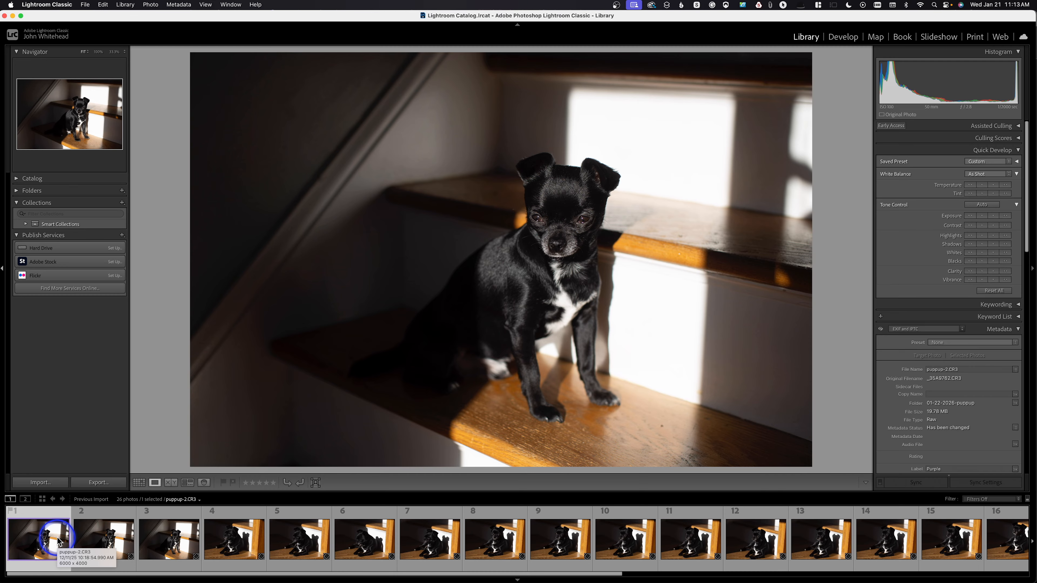
Go through the photos from the first one onward and give the eighth and ninth photos one star.
key(Right)
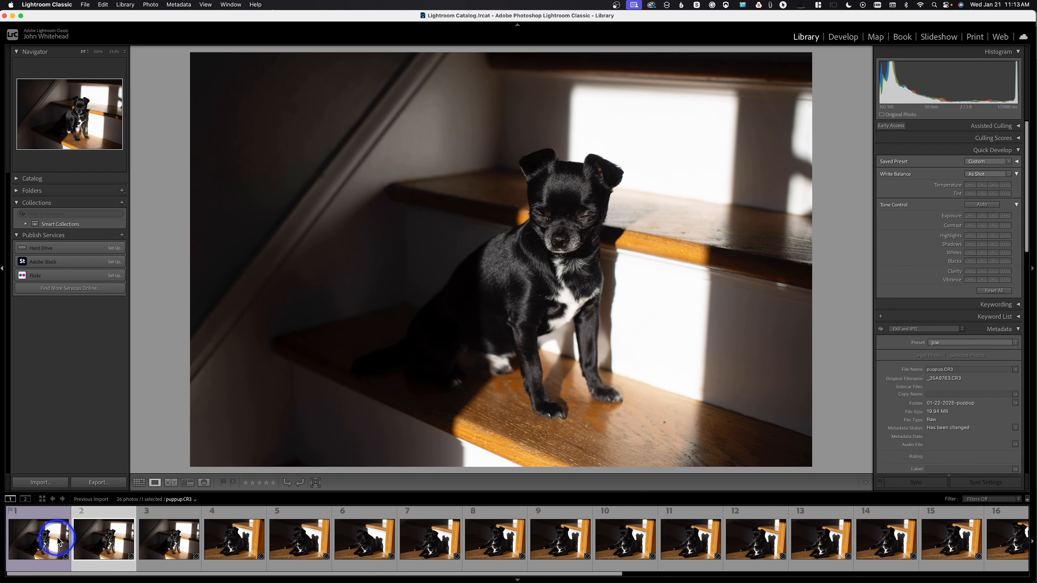
key(Right)
key(Right)
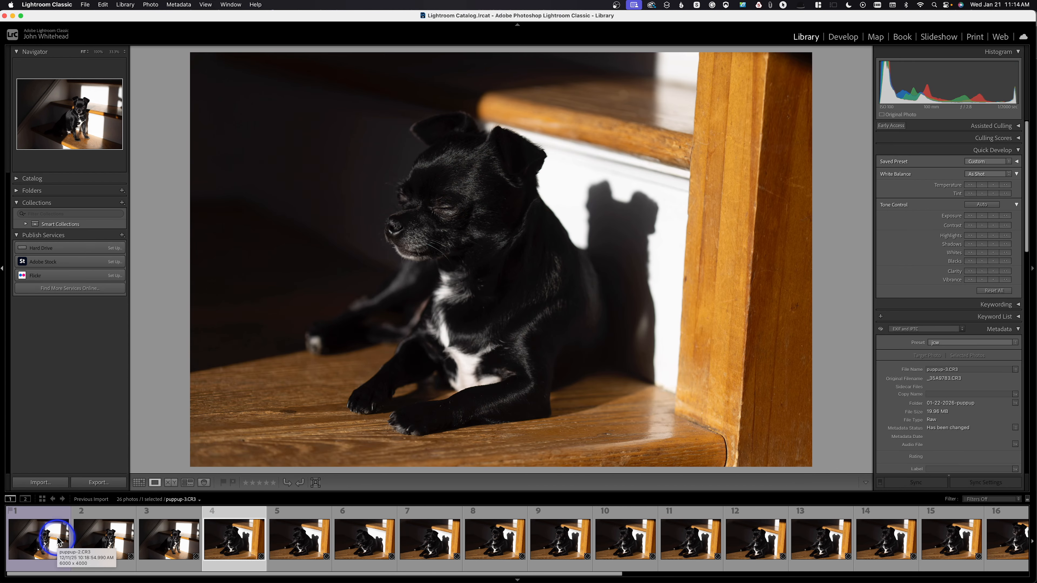
key(Right)
key(Right)
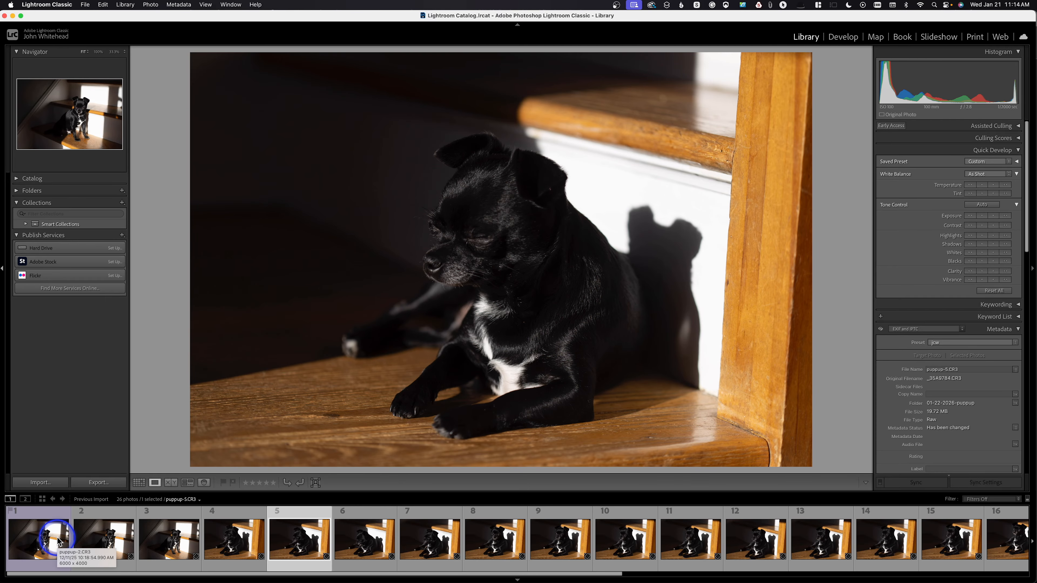
key(Right)
key(Right)
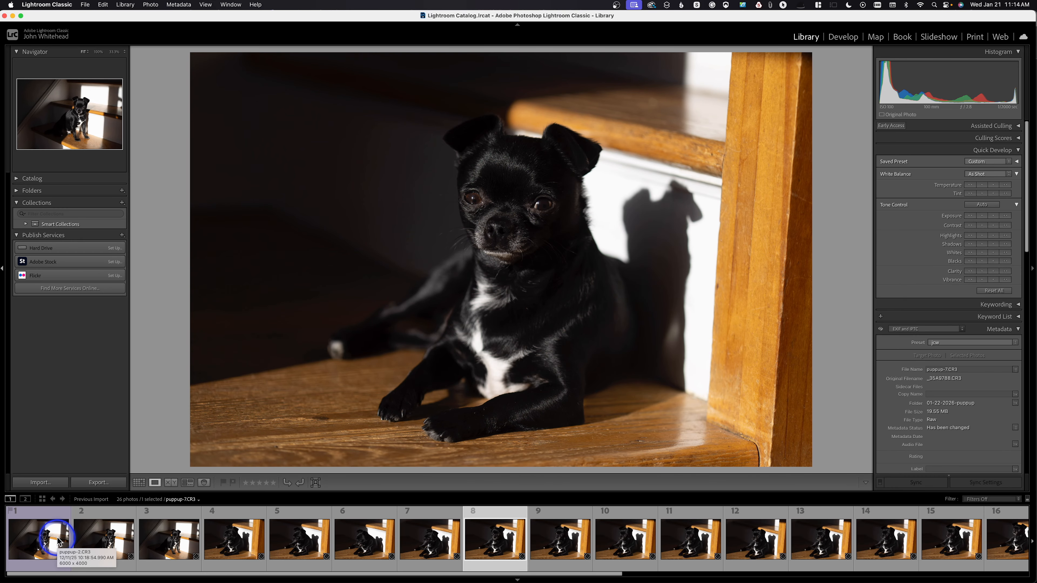
key(1)
key(Right)
key(1)
Give the tenth through thirteenth photos a one-star rating.
key(Right)
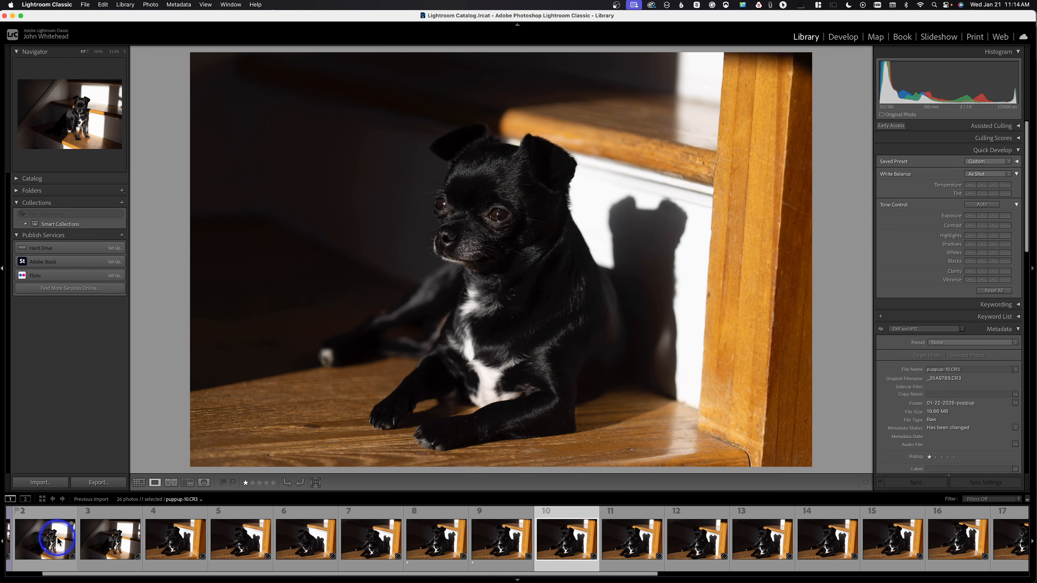
key(1)
key(Right)
key(1)
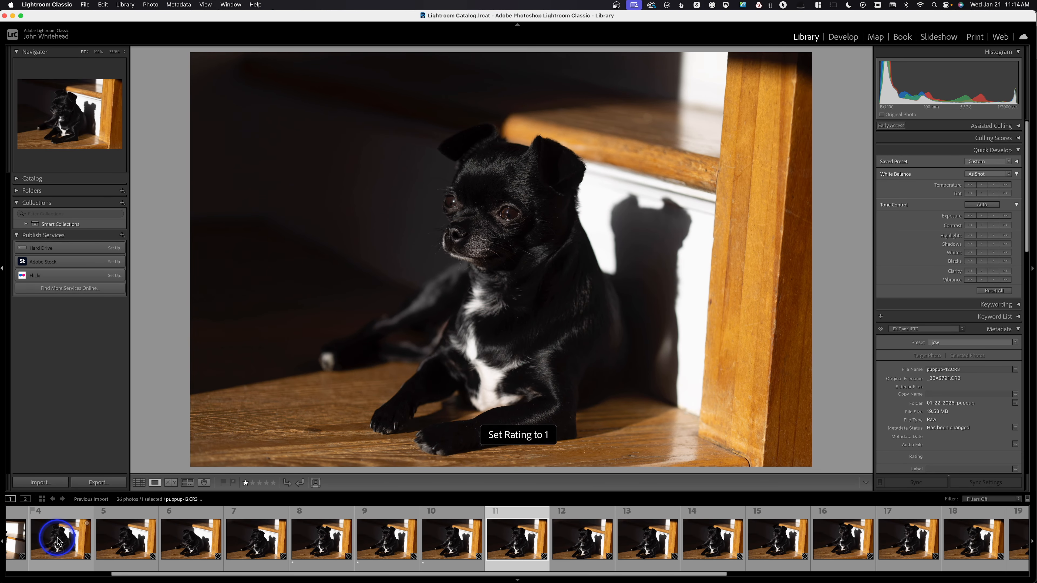
key(Right)
key(1)
key(Right)
key(1)
Go through the remaining photos to the last one, giving only the 23rd photo one star.
key(Right)
key(Right)
key(Right)
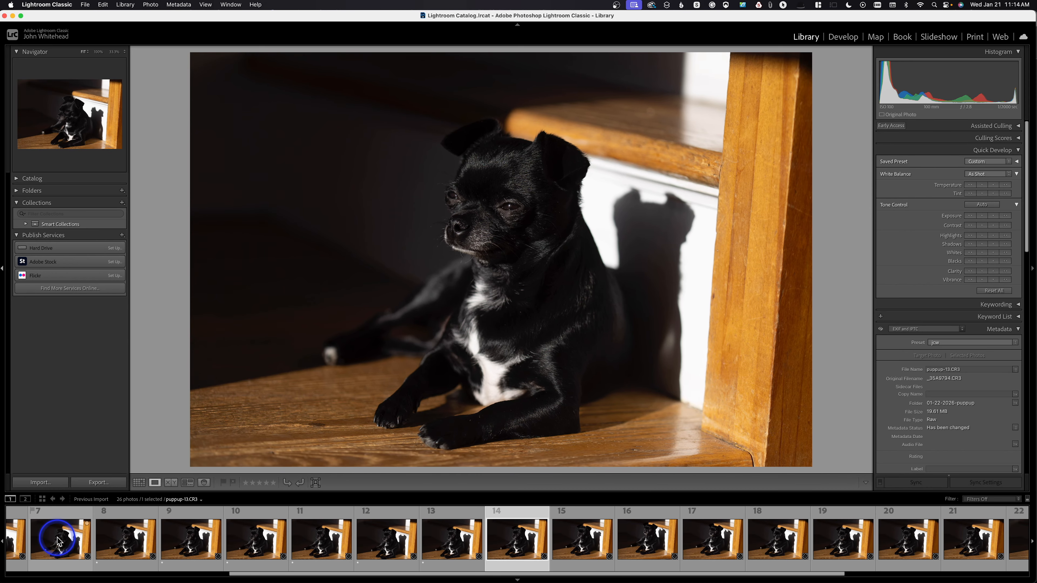
key(Right)
key(Right)
key(Right)
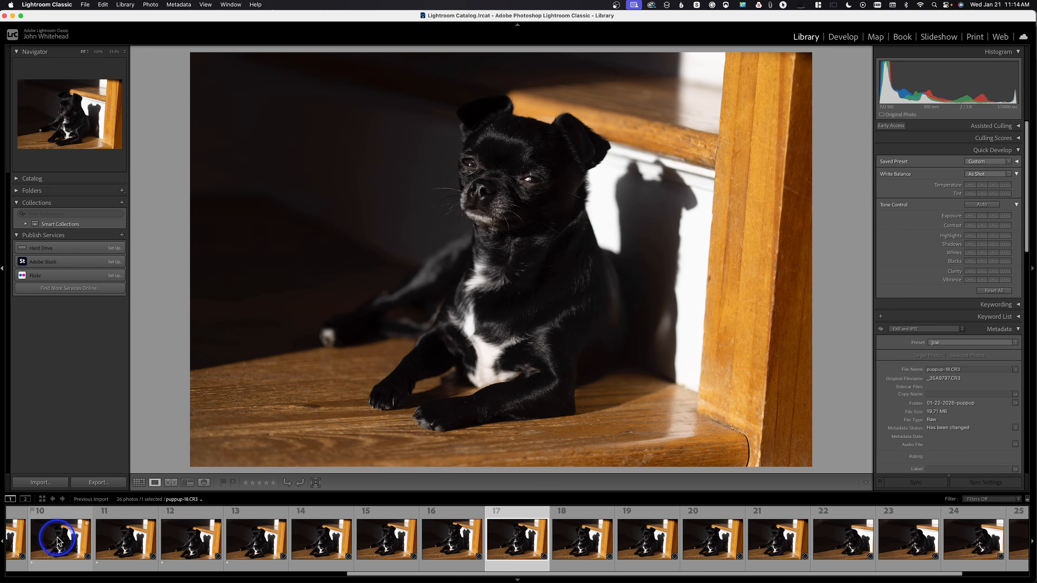
key(Right)
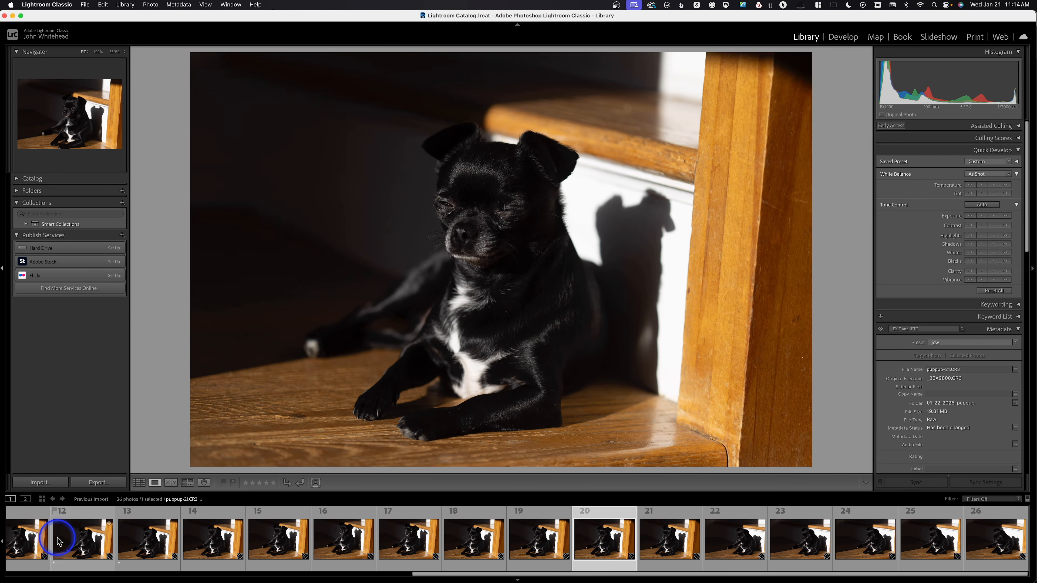
key(Right)
key(Right)
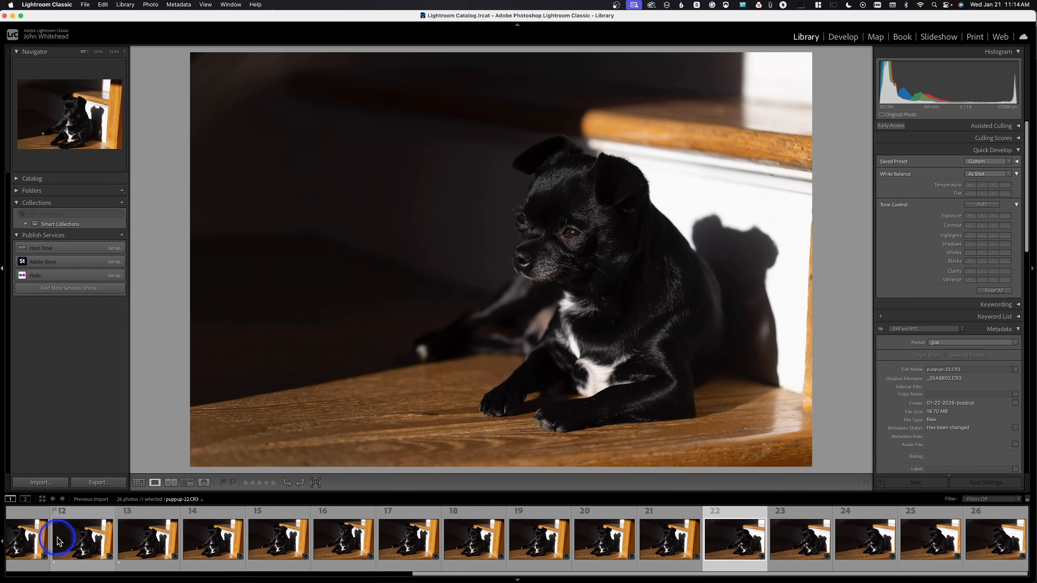
key(Right)
key(1)
key(Right)
key(Right)
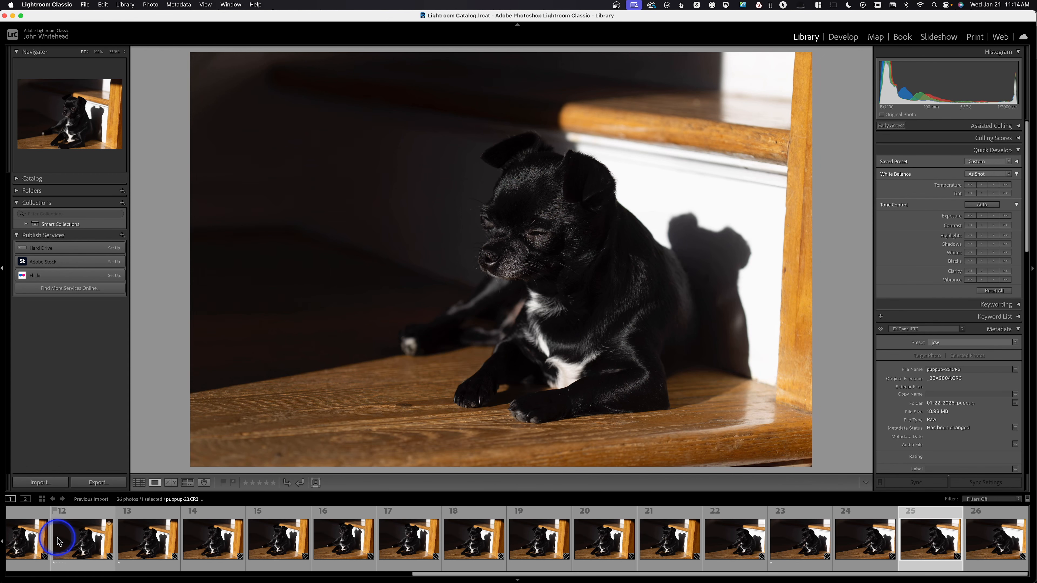
key(Right)
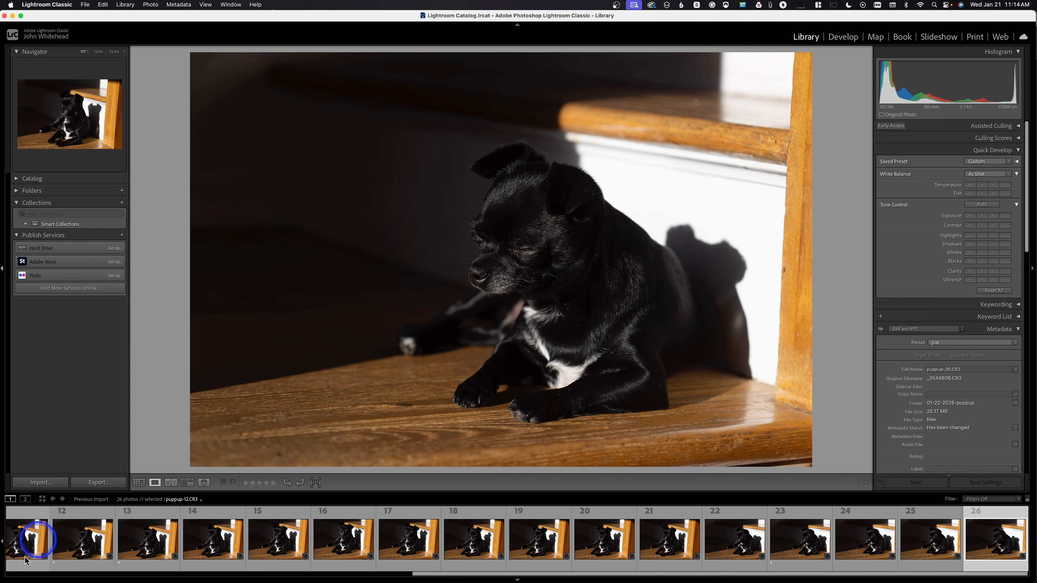
Filter the previous import with the Rated preset so that only photos with a star rating are listed.
click(114, 551)
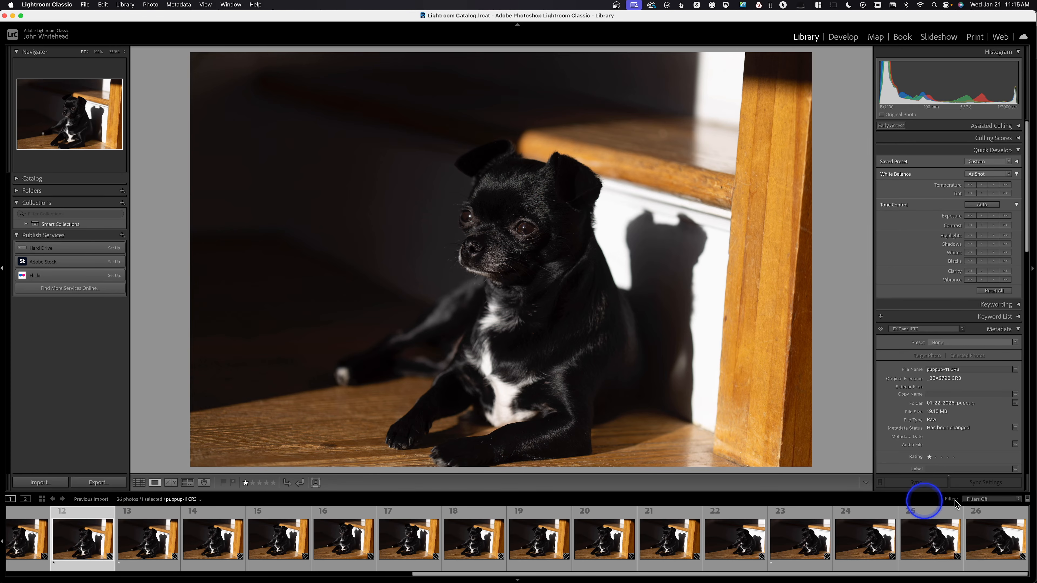
click(973, 499)
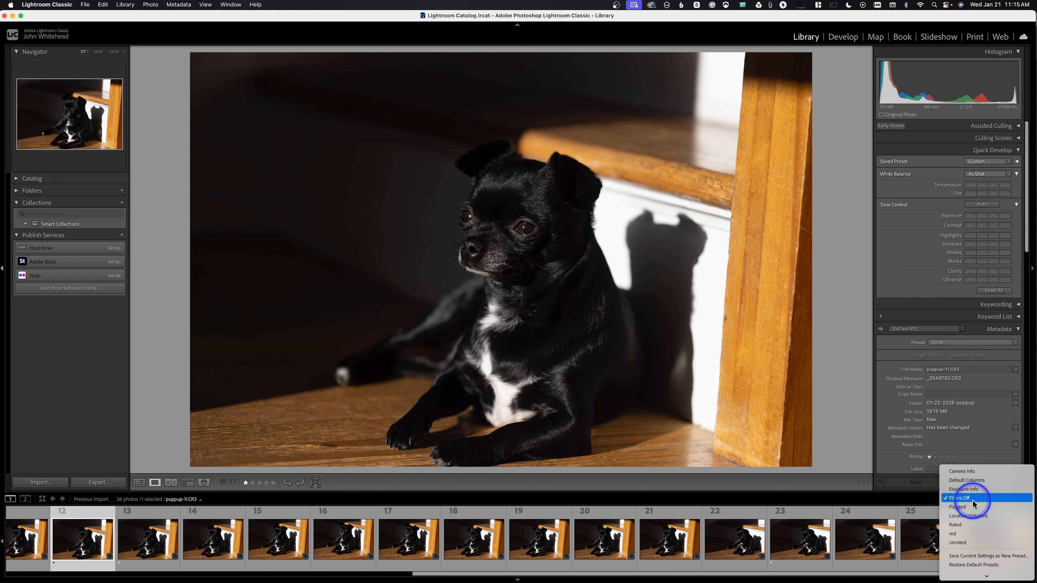
click(956, 525)
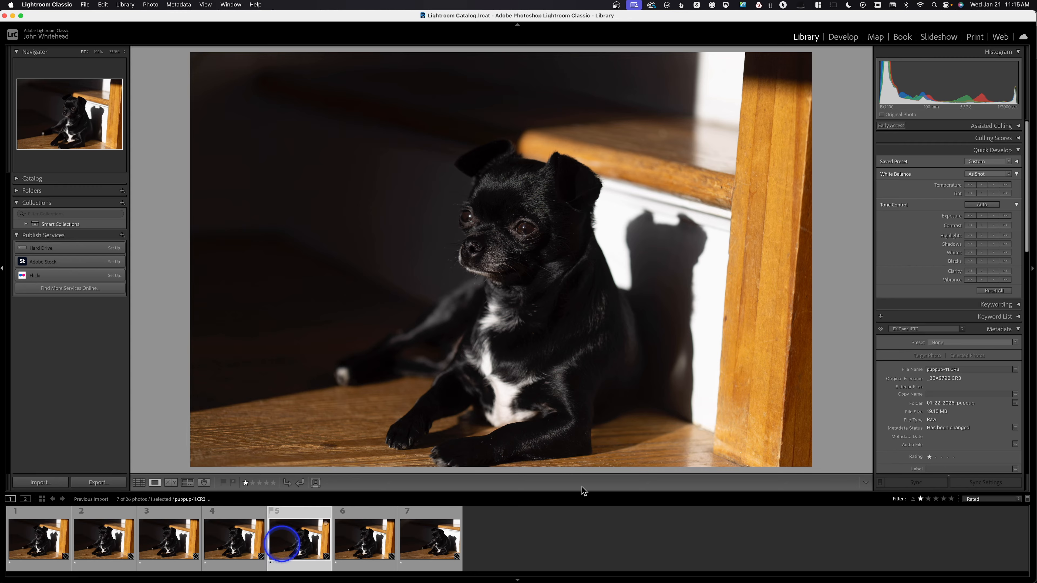
Switch the photo filter to the Camera Info preset and return it to Rated.
click(975, 498)
click(976, 445)
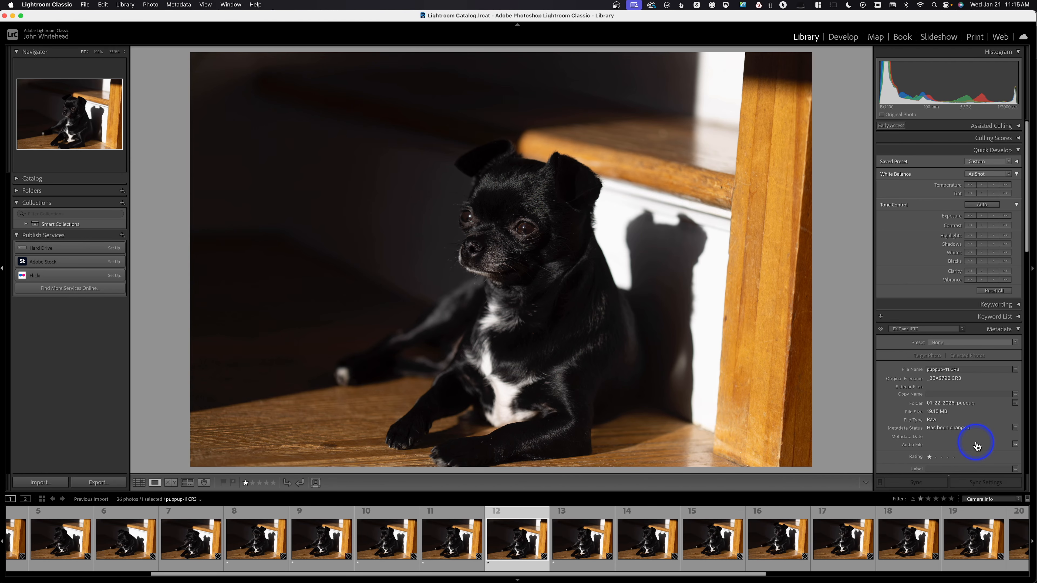
click(989, 498)
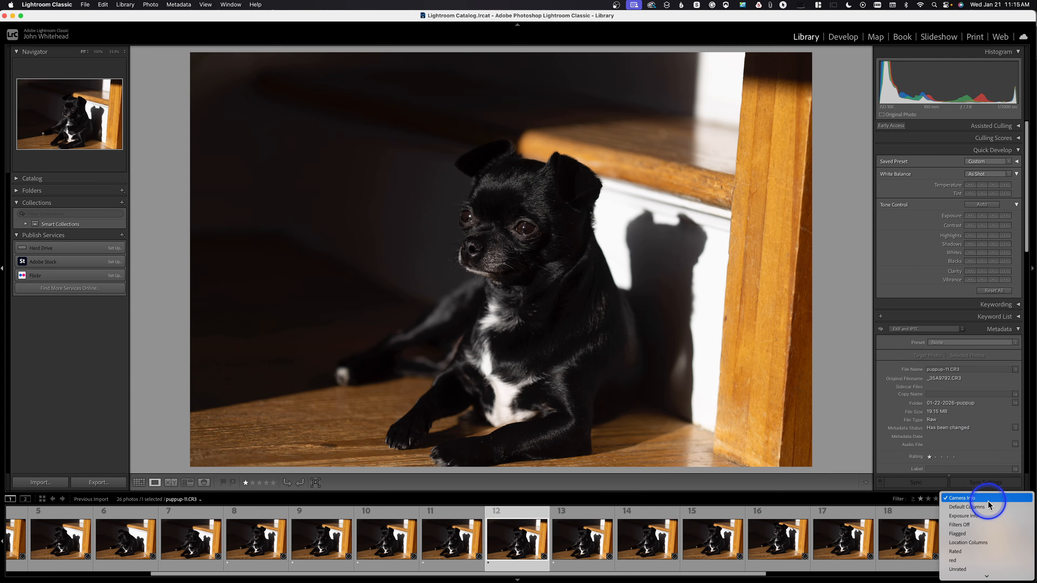
click(974, 551)
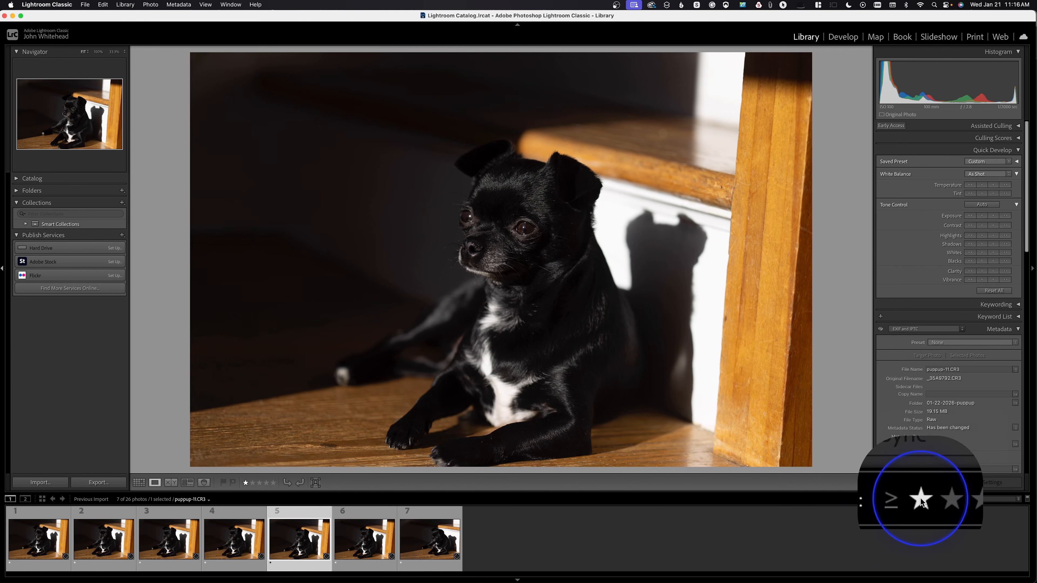
Go through the filtered photos from the first to the last, raising only the second and fourth to two stars.
click(94, 539)
click(57, 546)
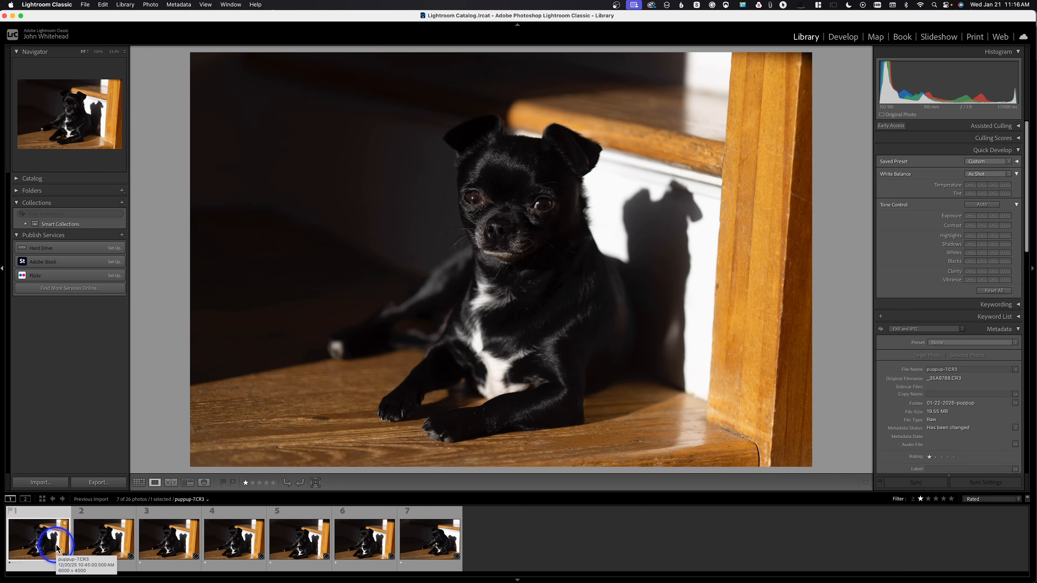
key(Right)
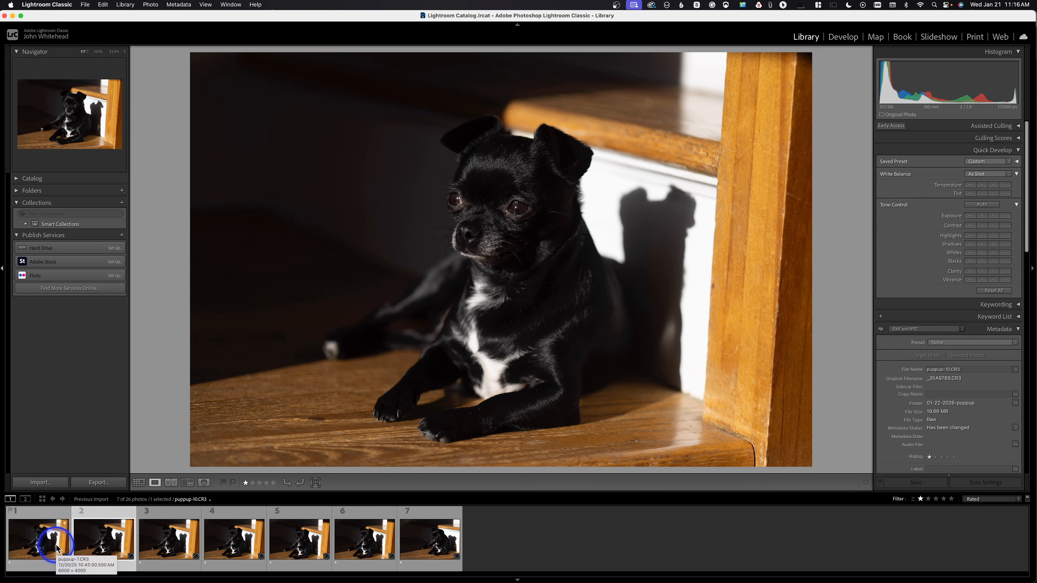
key(2)
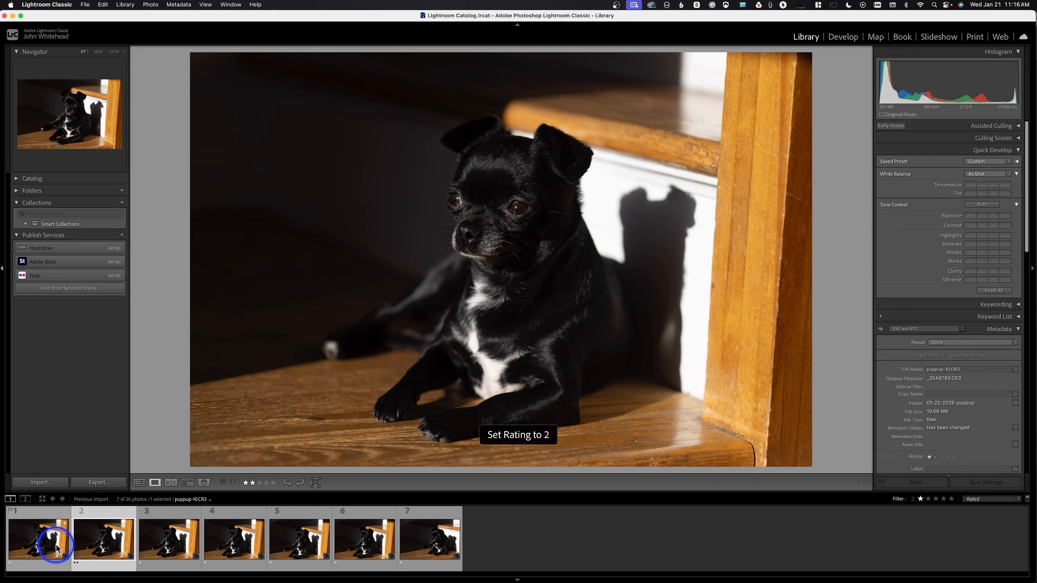
key(Right)
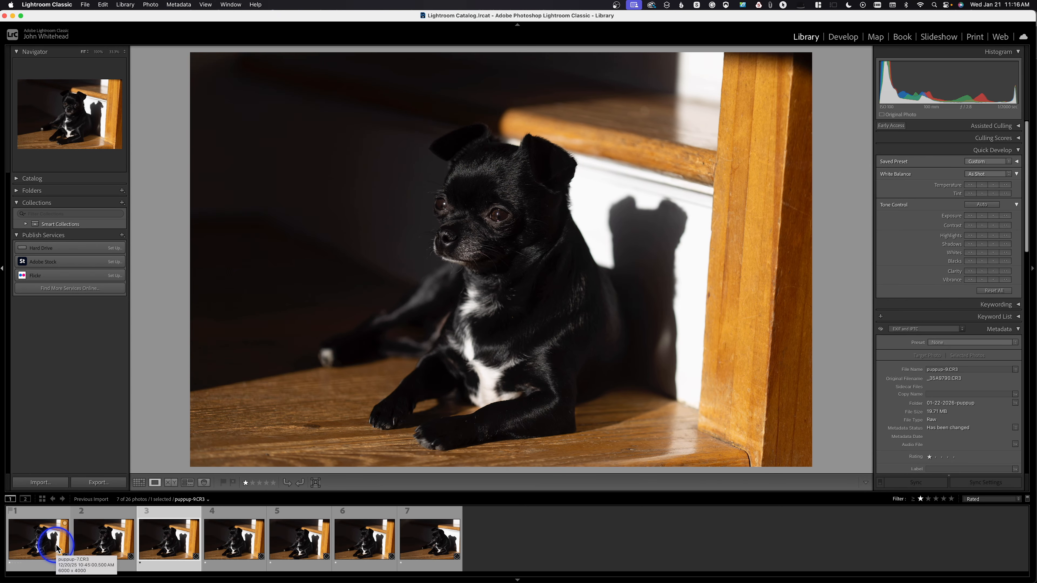
key(Right)
key(2)
key(Right)
key(Right)
key(Right)
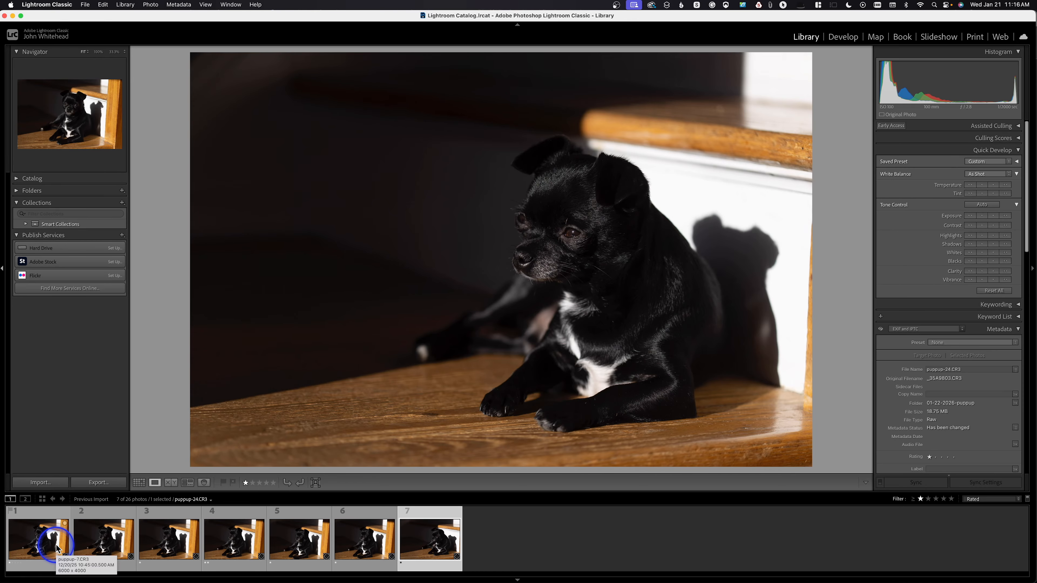
Narrow the rating filter to photos with two stars and higher.
click(921, 499)
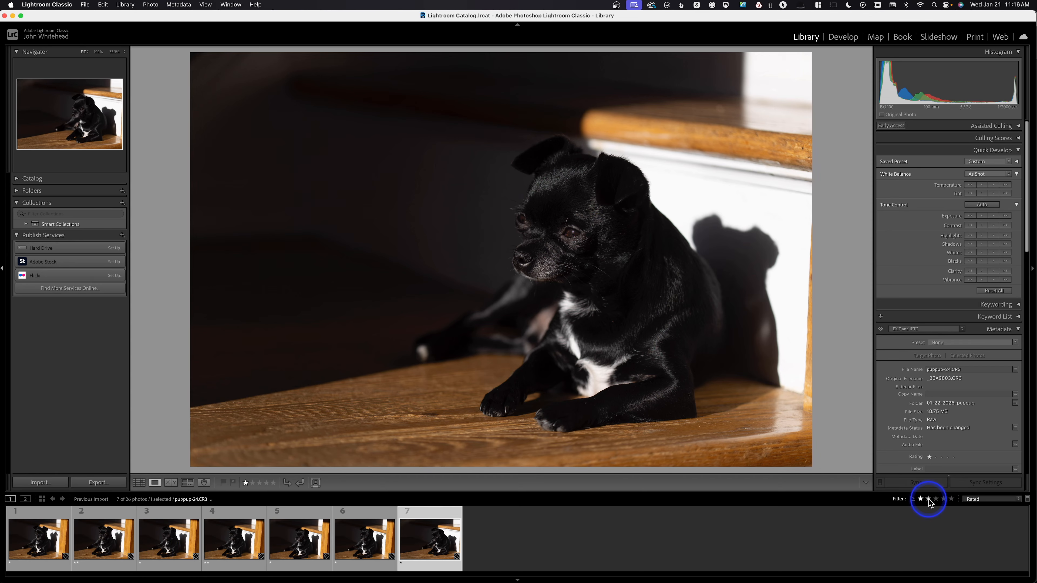
click(928, 498)
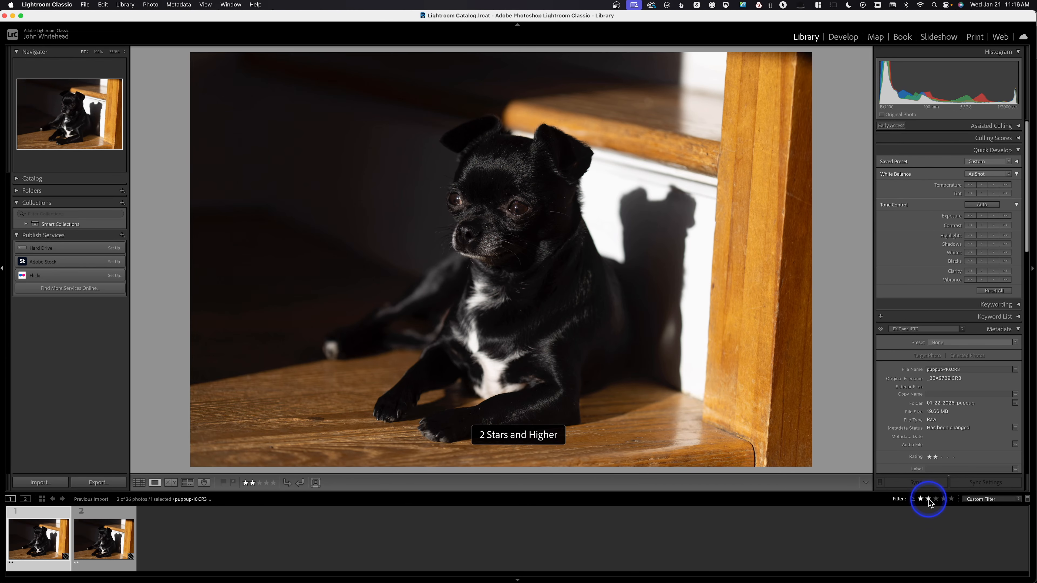
Compare the two remaining picks and open the first one, puppup-10.CR3, in the Develop module.
click(101, 544)
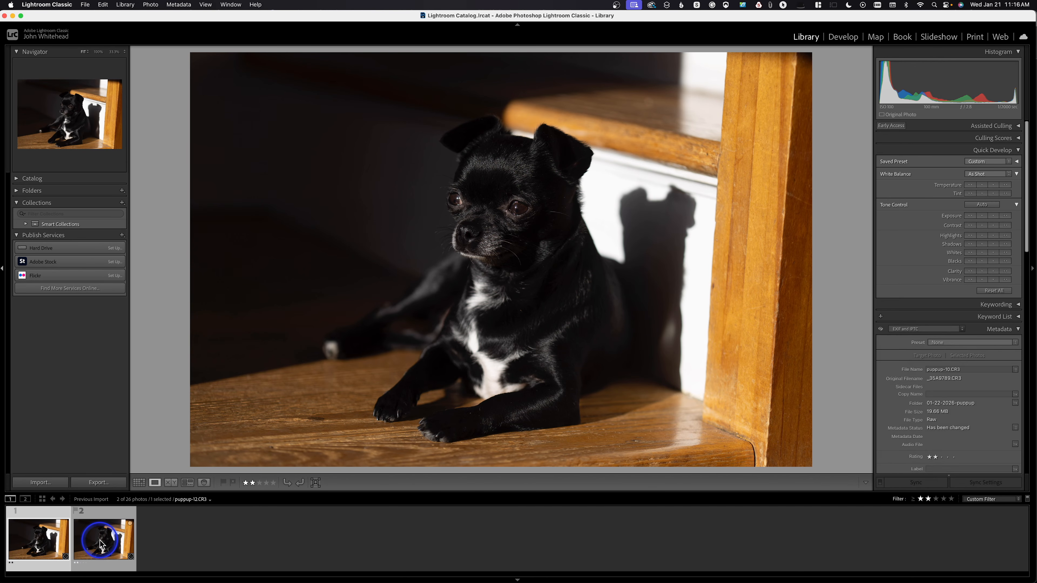
click(44, 545)
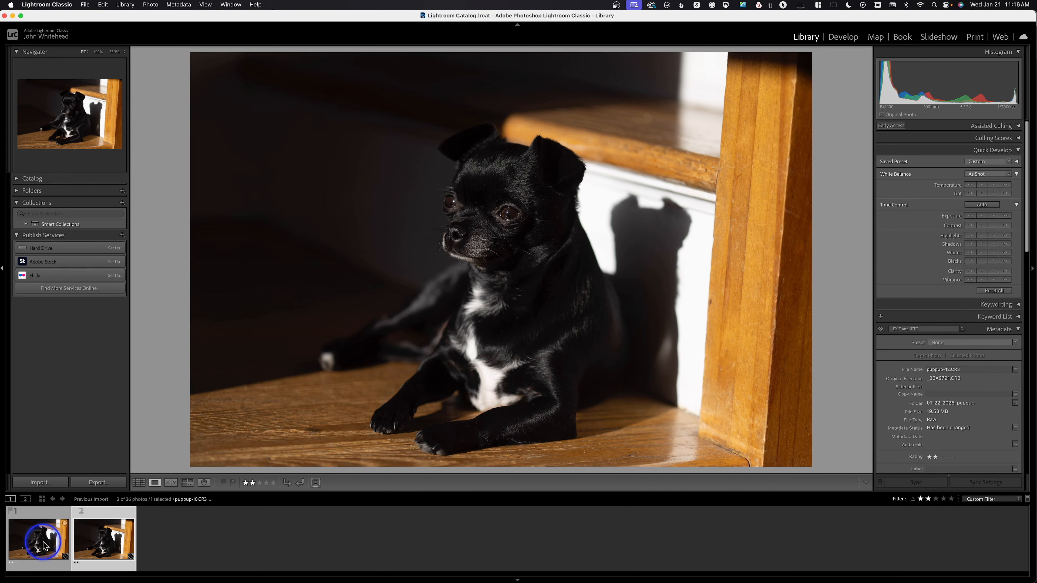
click(44, 544)
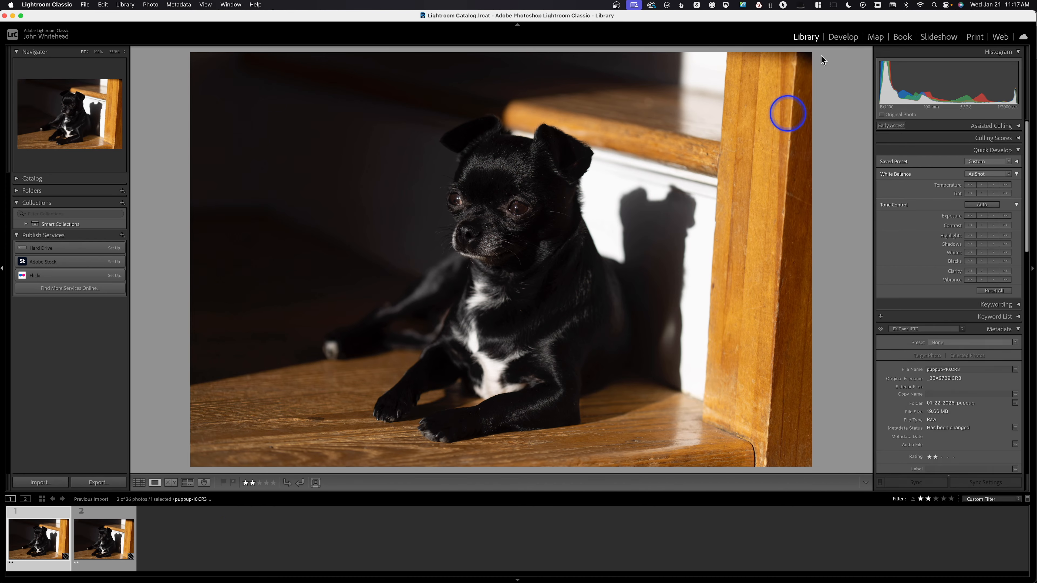
click(849, 35)
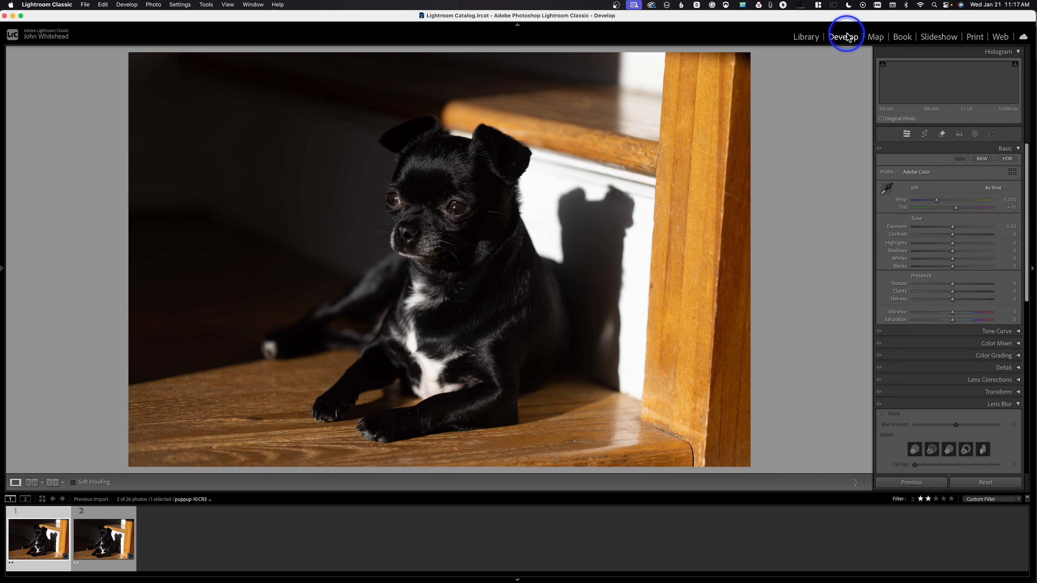